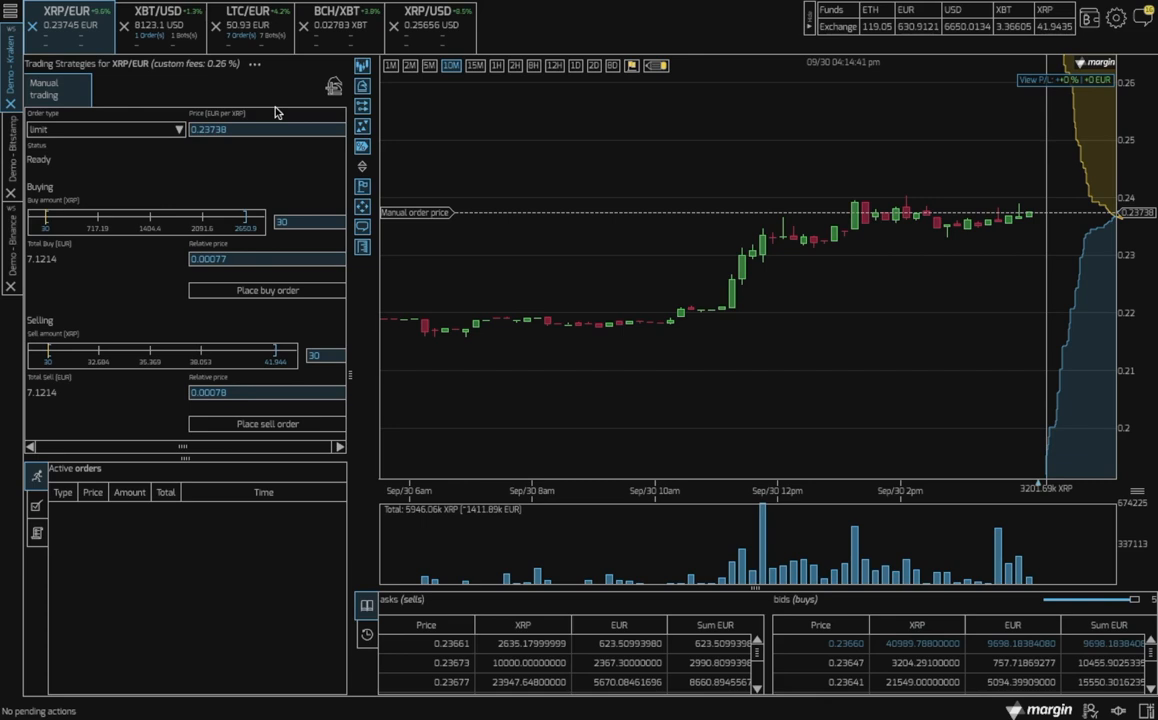
Create a new StaticPingPongStrategy for XRP/EUR named "Ping Pong 10M".
click(335, 87)
click(476, 257)
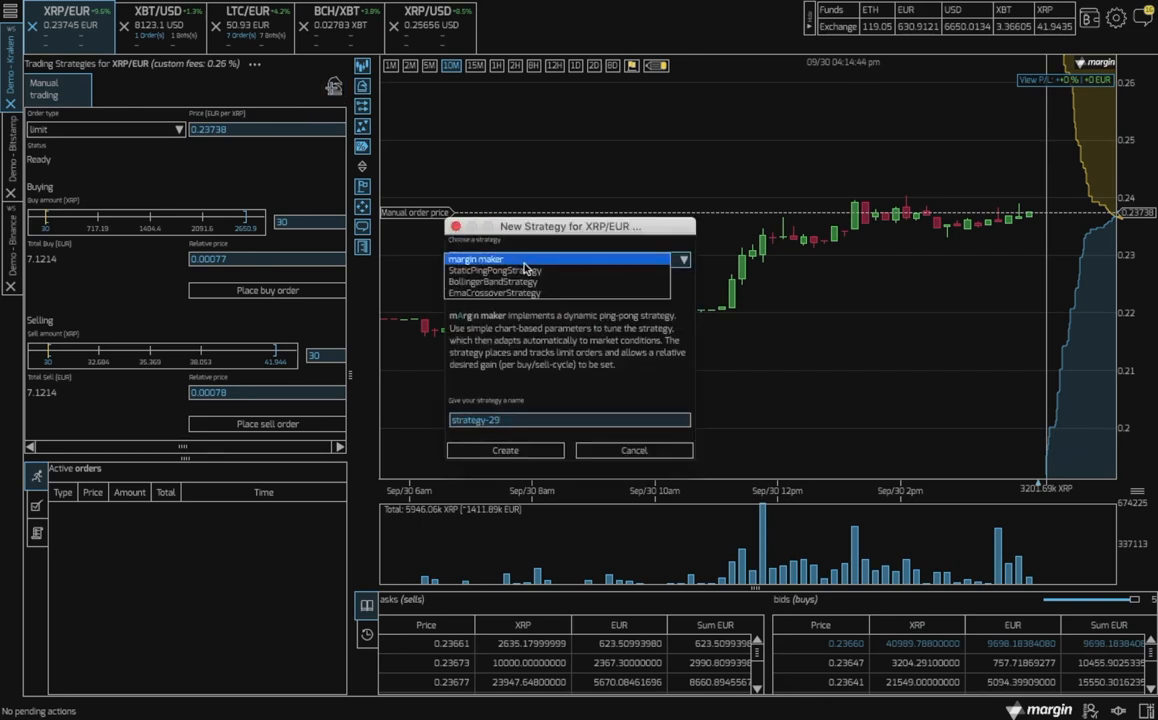
click(519, 271)
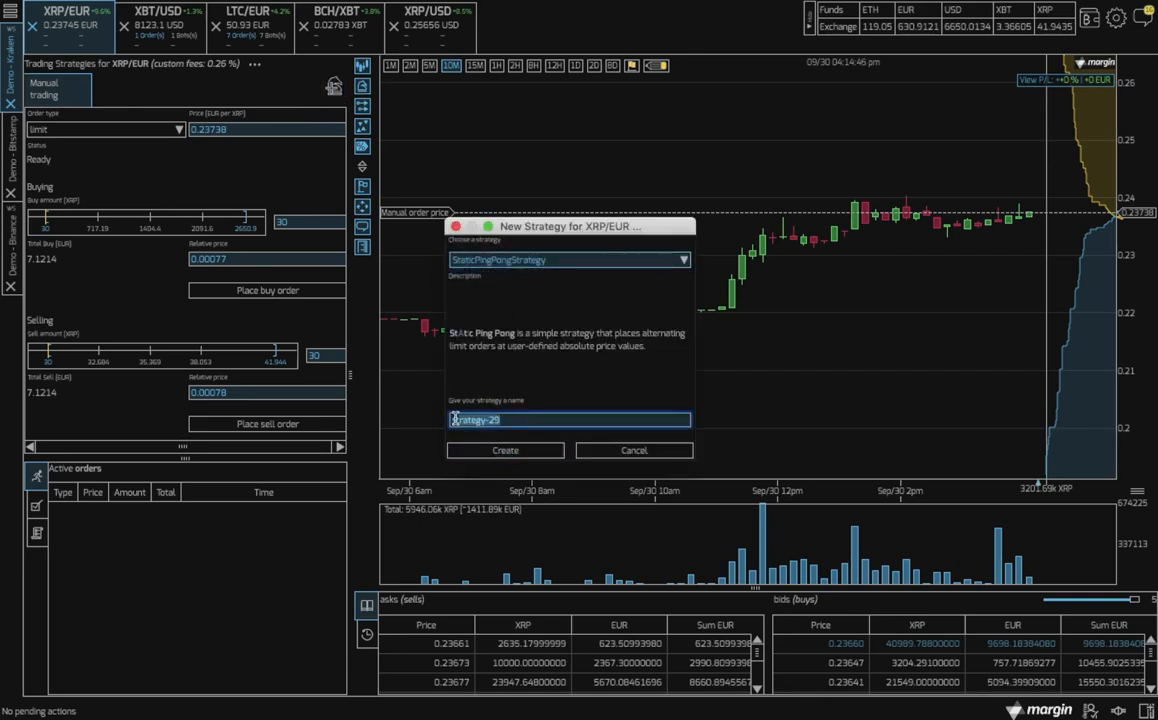
key(BackSpace)
text(Ping Pong 10M)
click(504, 452)
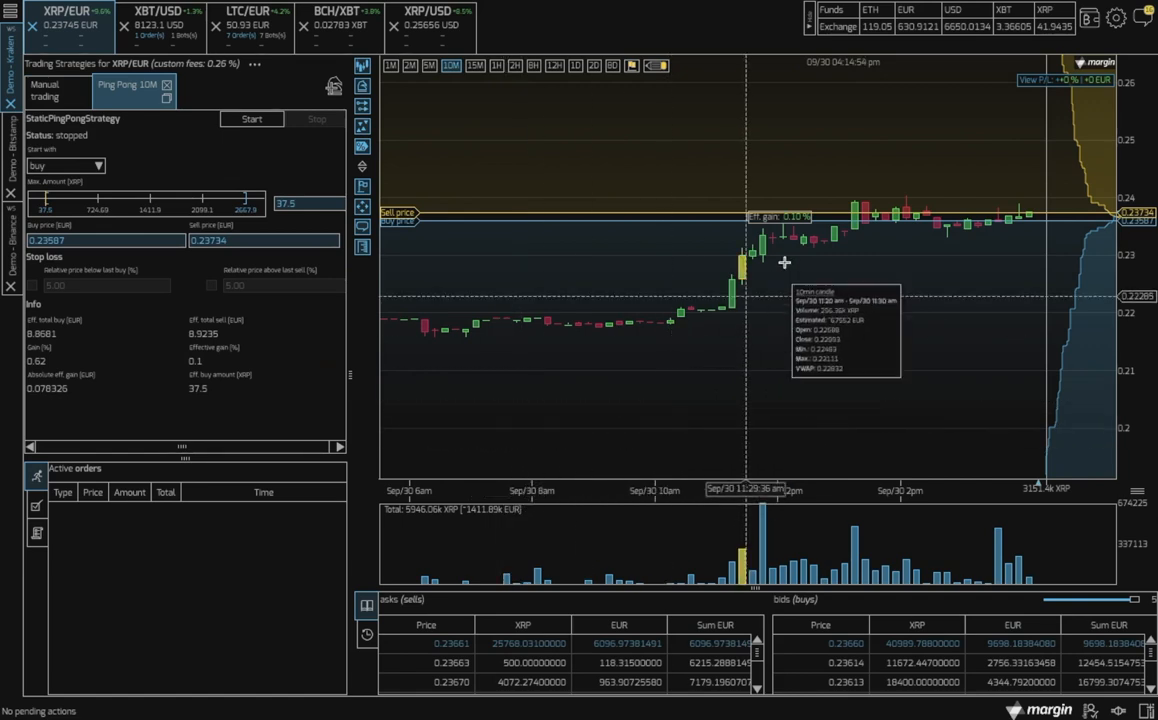
Move the chart's price lines apart to a buy price of 0.23458 and a sell price of 0.23871 EUR.
drag(748, 234, 703, 362)
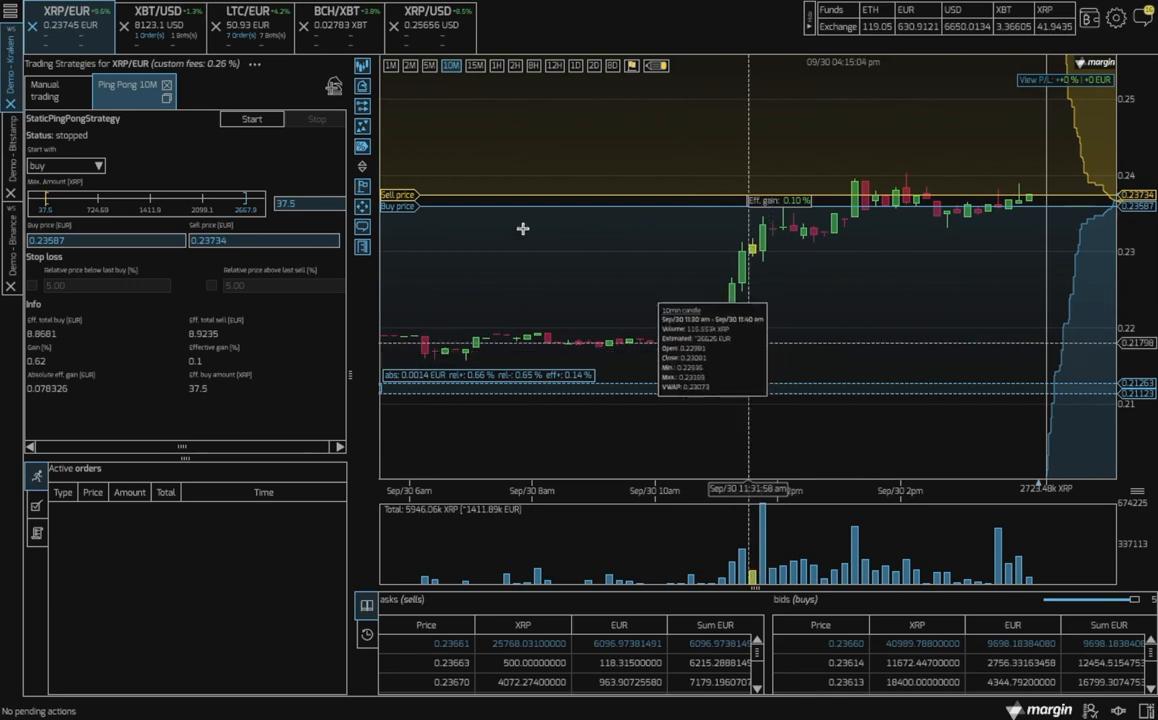
mouse_move(406, 198)
mouse_down()
mouse_move(402, 216)
mouse_move(408, 184)
mouse_up()
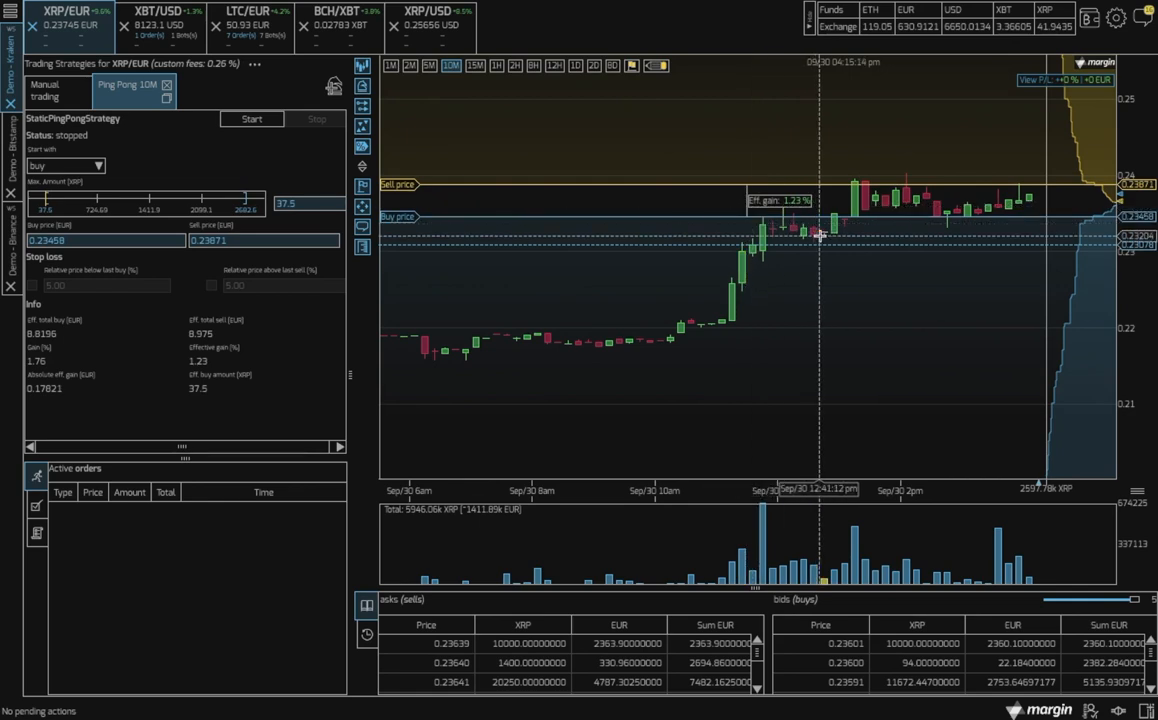
click(830, 287)
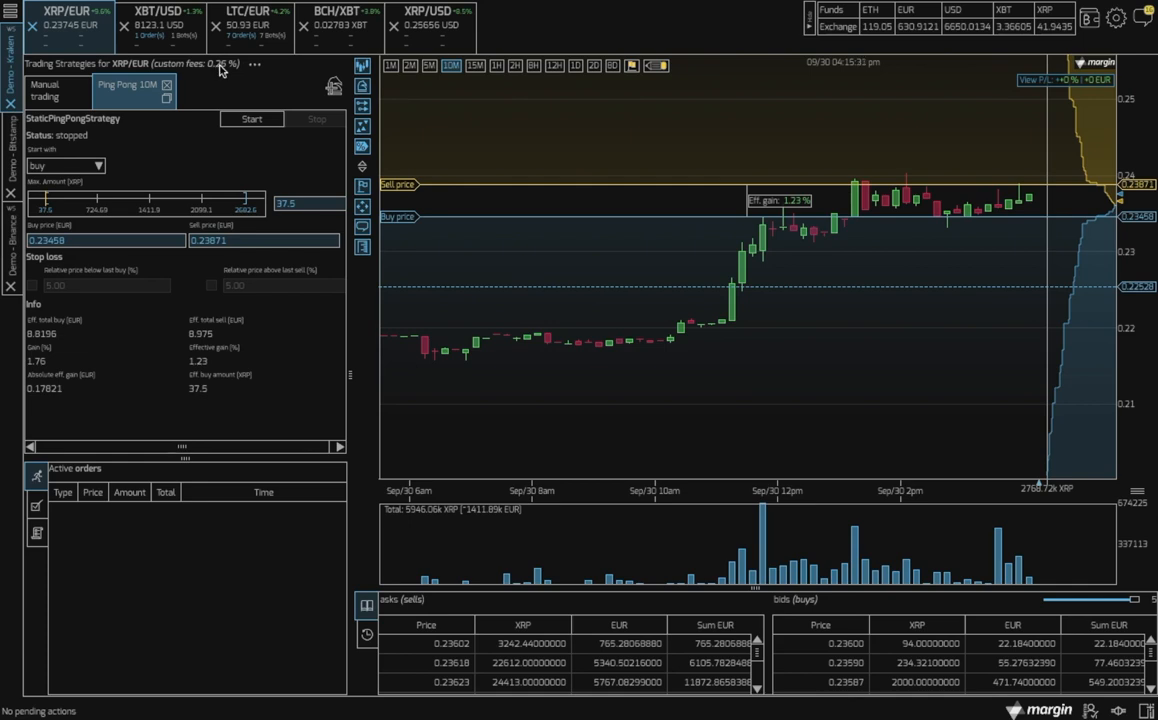
Move the chart's price lines together to a buy price of 0.23589 and a sell price of 0.23712 EUR.
mouse_move(400, 216)
mouse_down()
mouse_move(404, 230)
mouse_move(403, 197)
mouse_up()
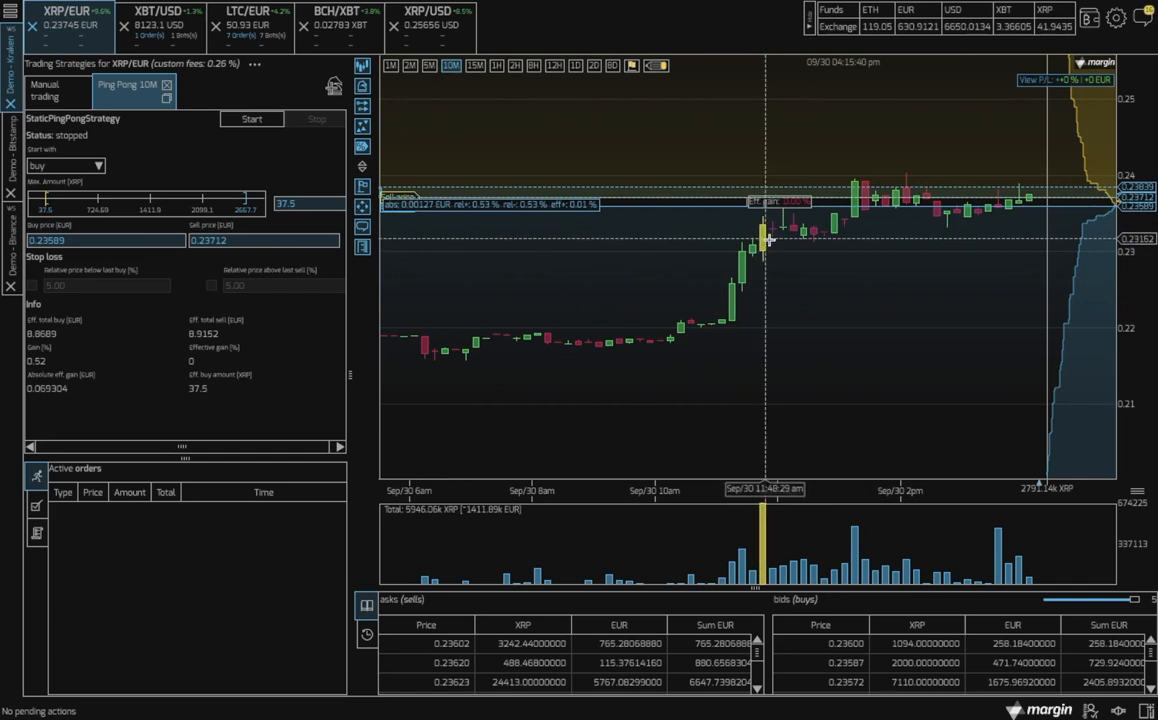
mouse_move(770, 239)
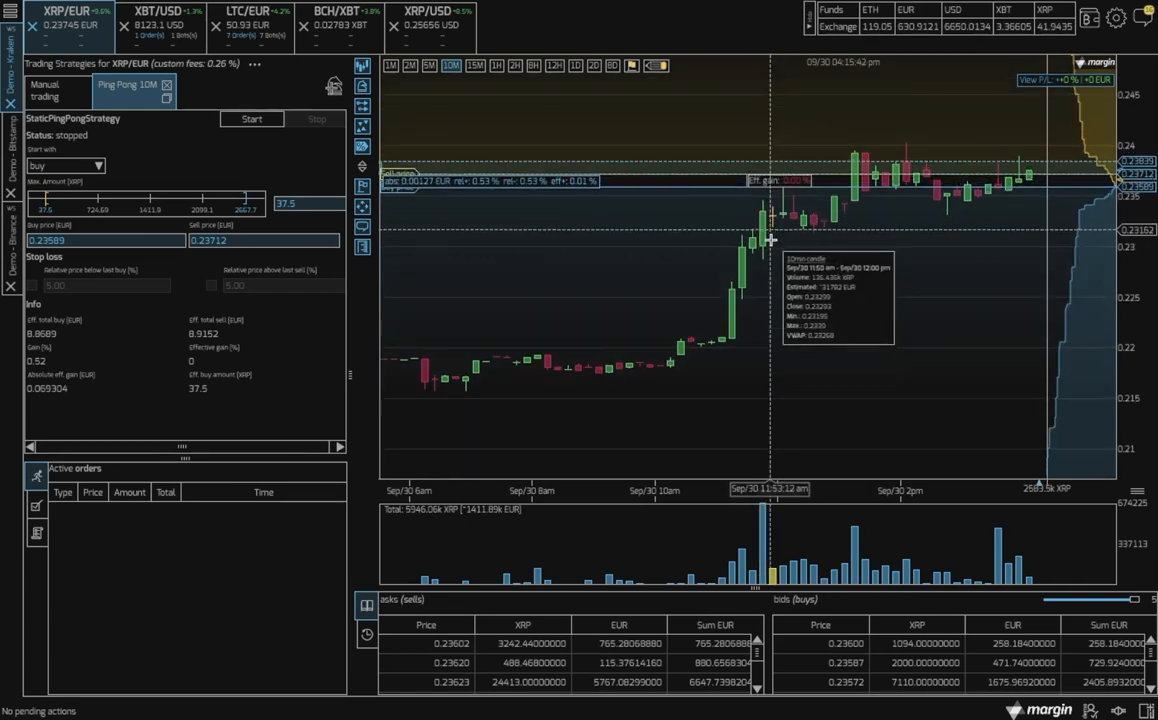
click(782, 253)
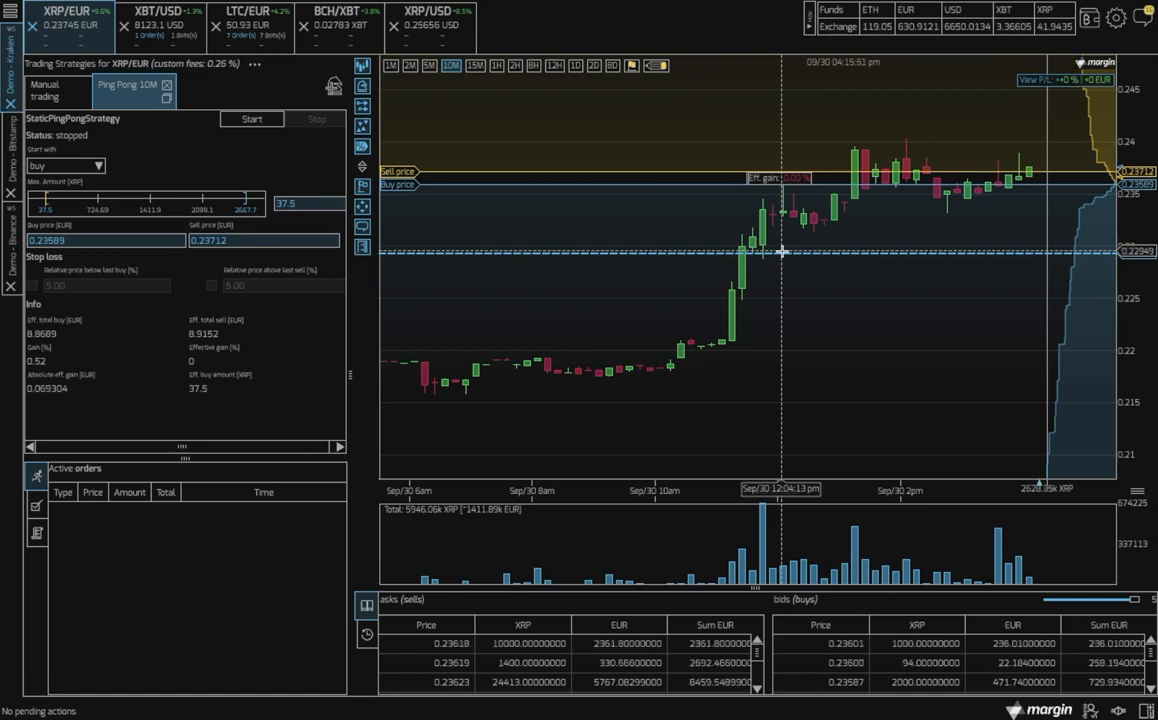
Switch to Chrome and examine the starting taker and maker fee rates on the Kraken support page.
key(ctrl+Left)
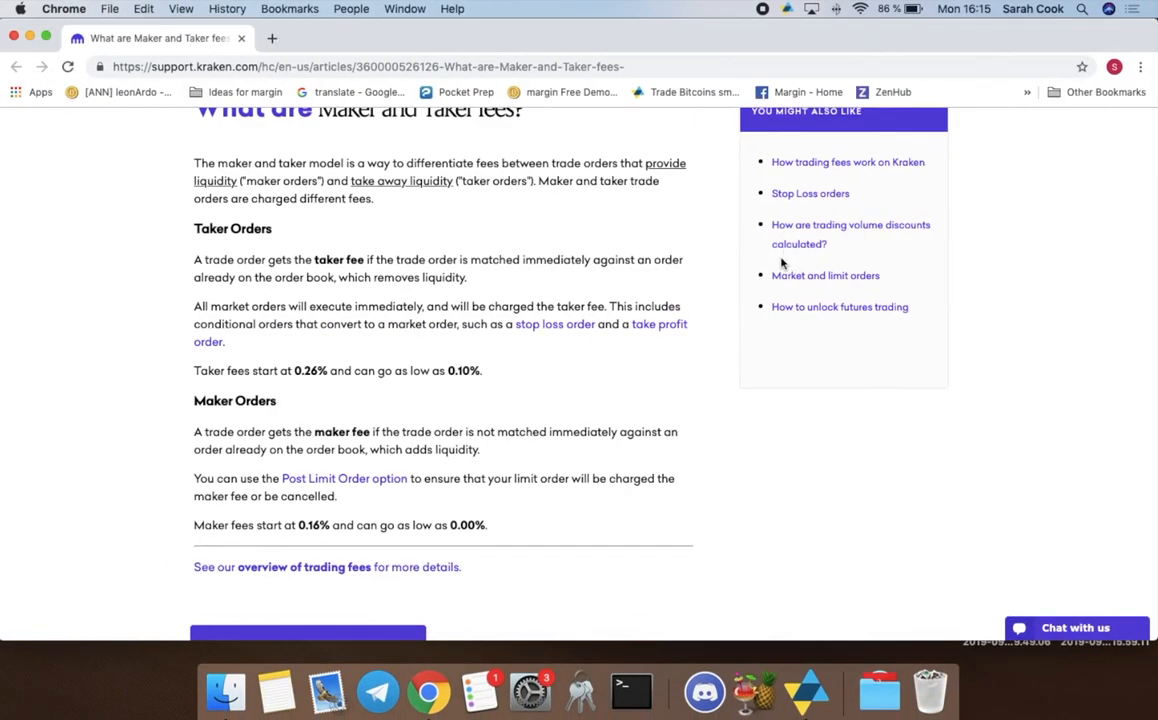
drag(327, 371, 294, 371)
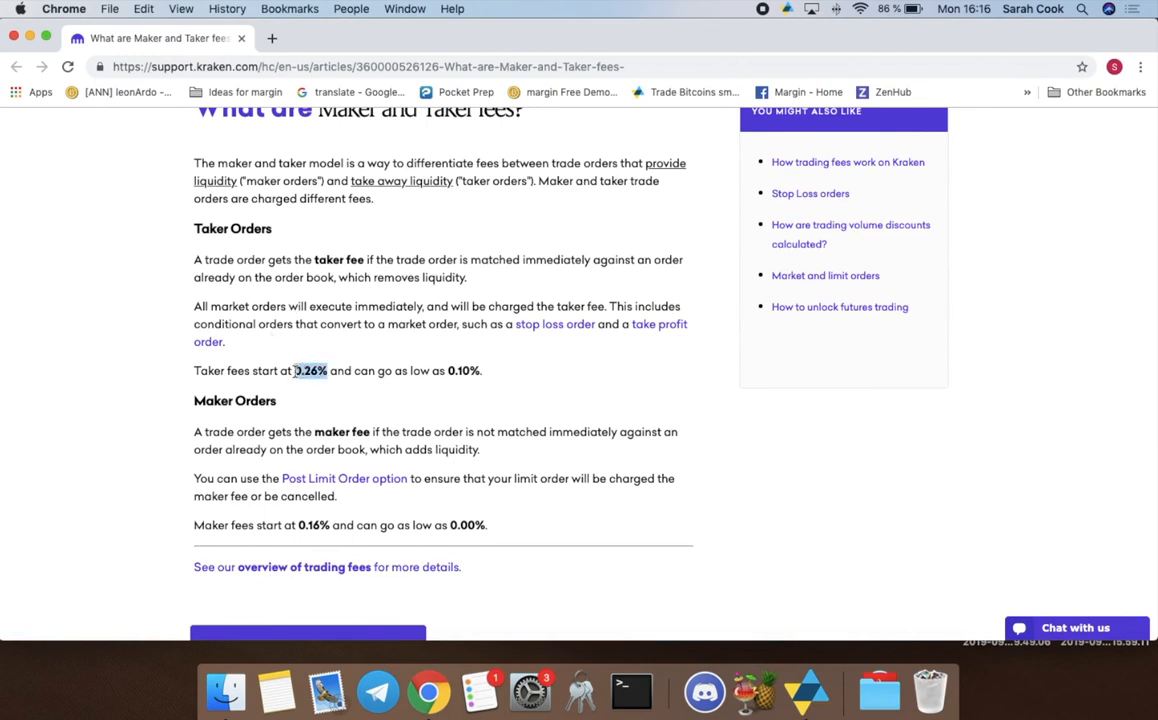
click(355, 398)
drag(328, 527, 299, 527)
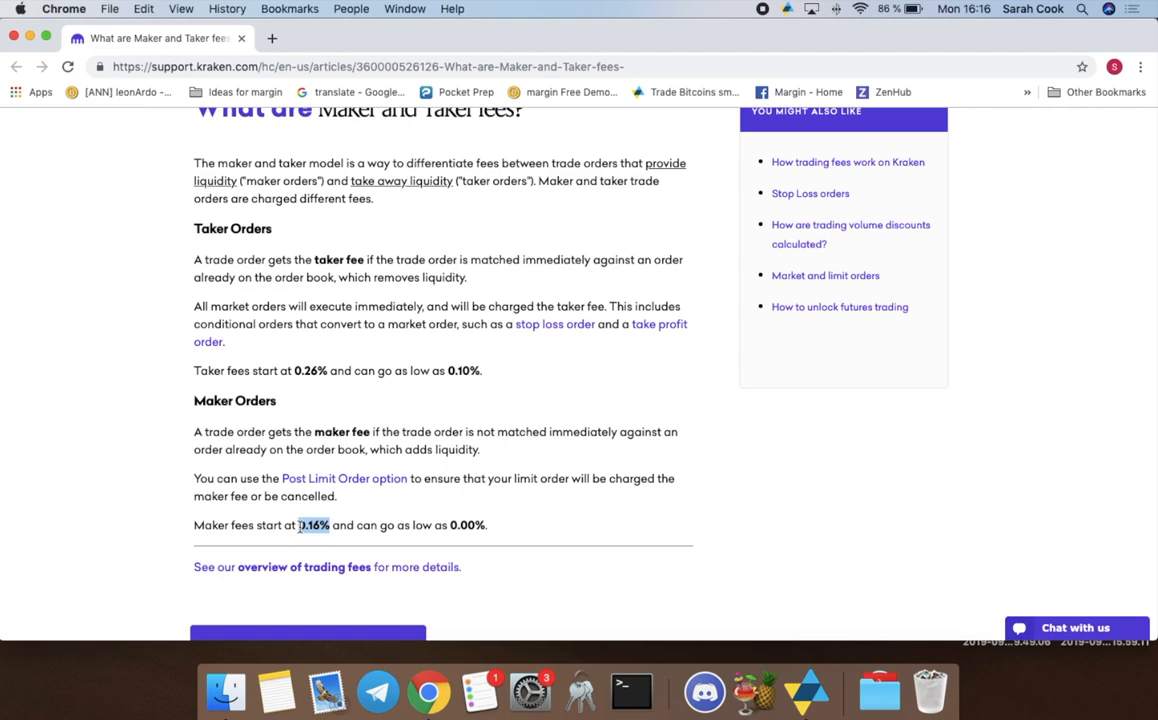
Switch back to margin and set the custom trading fee for XRP/EUR on Kraken to 0.16%.
key(ctrl+Right)
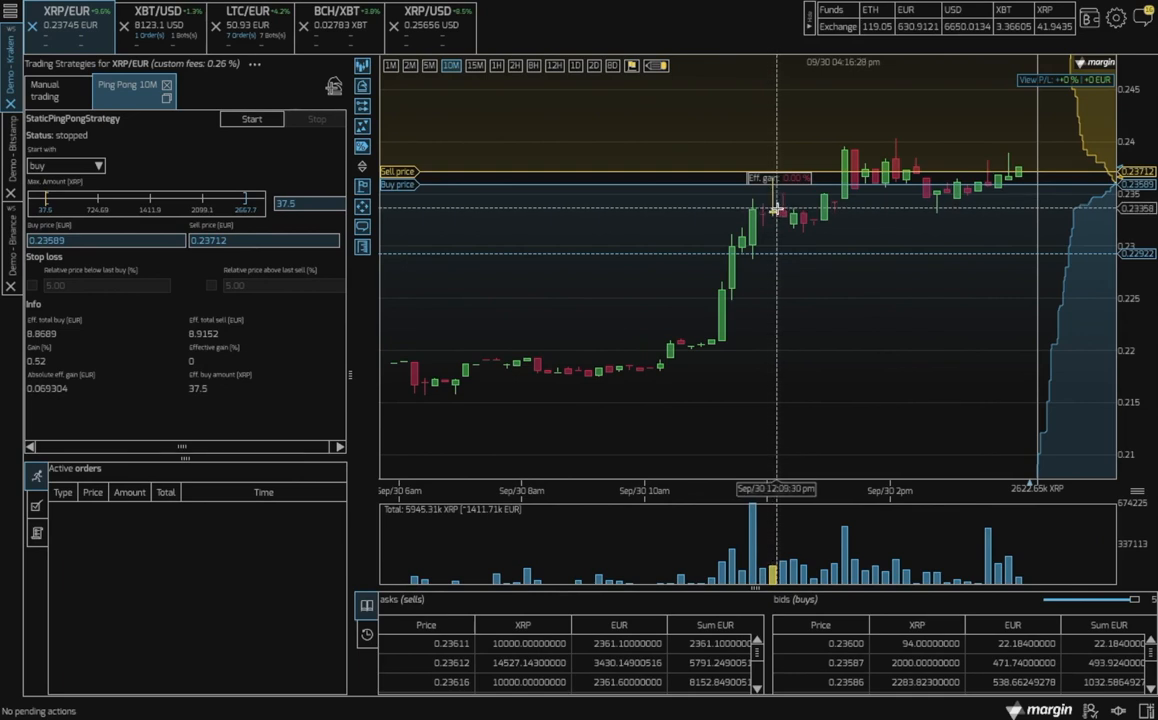
mouse_move(776, 209)
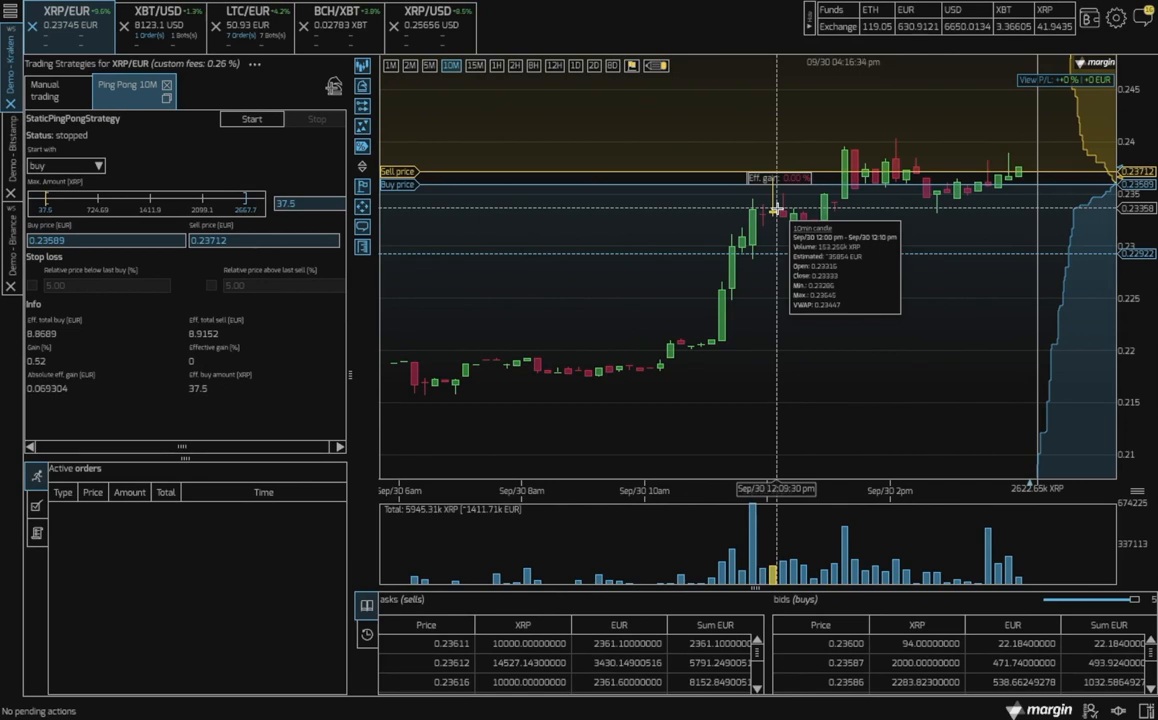
click(254, 66)
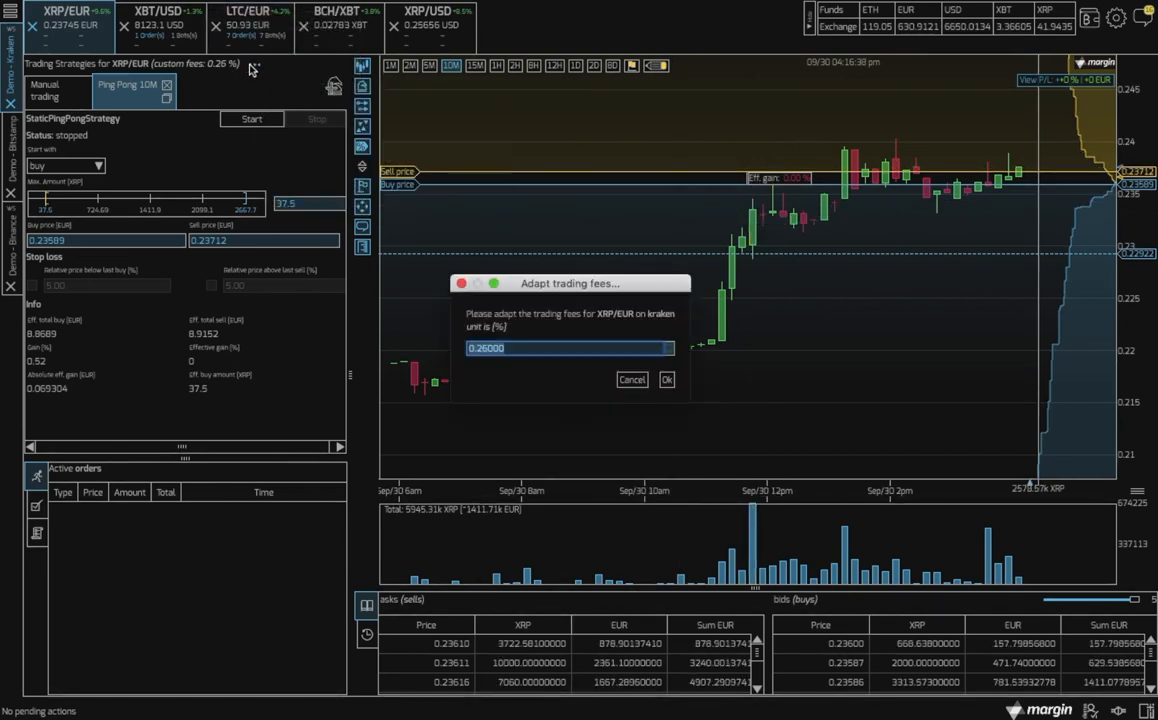
text(.16)
click(666, 382)
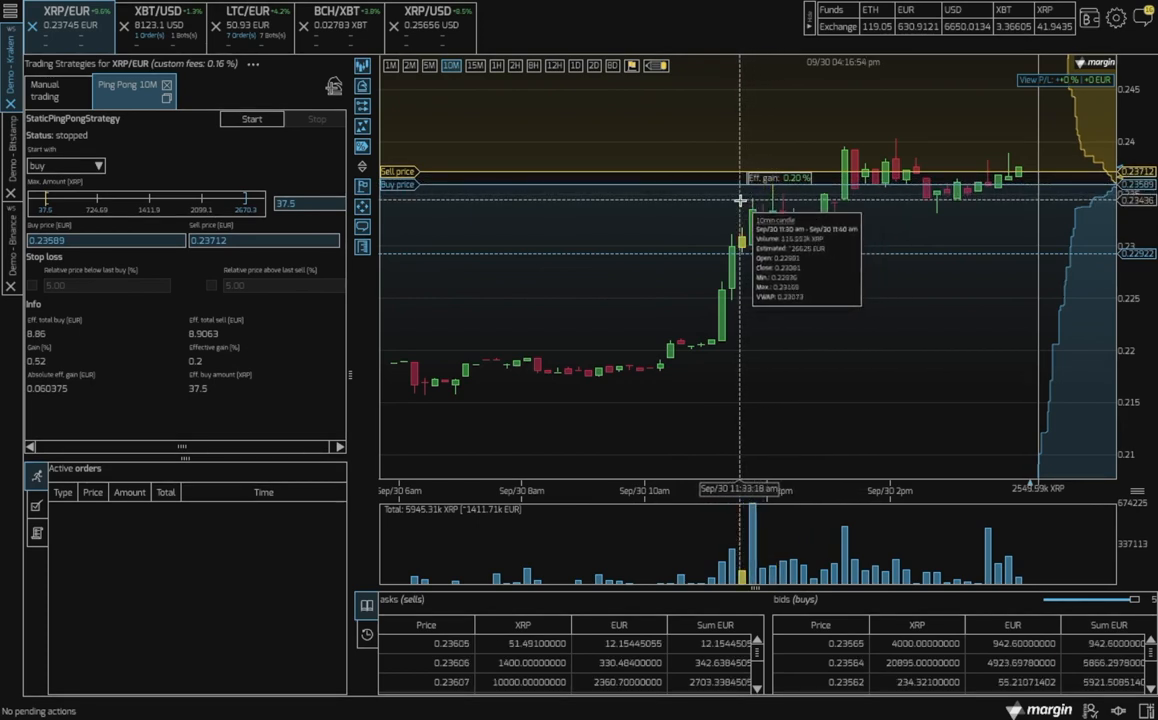
Narrow the gap between the price lines to a buy price of 0.23590 and a sell price of 0.23698 EUR.
drag(400, 185, 399, 173)
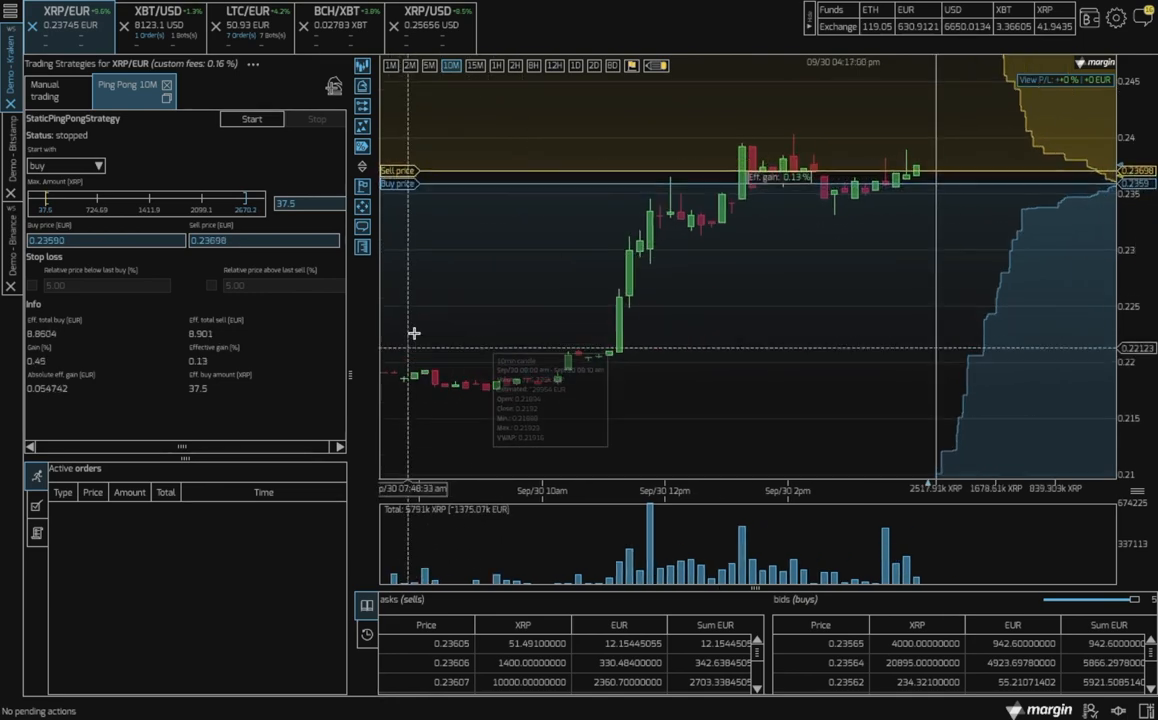
mouse_move(410, 331)
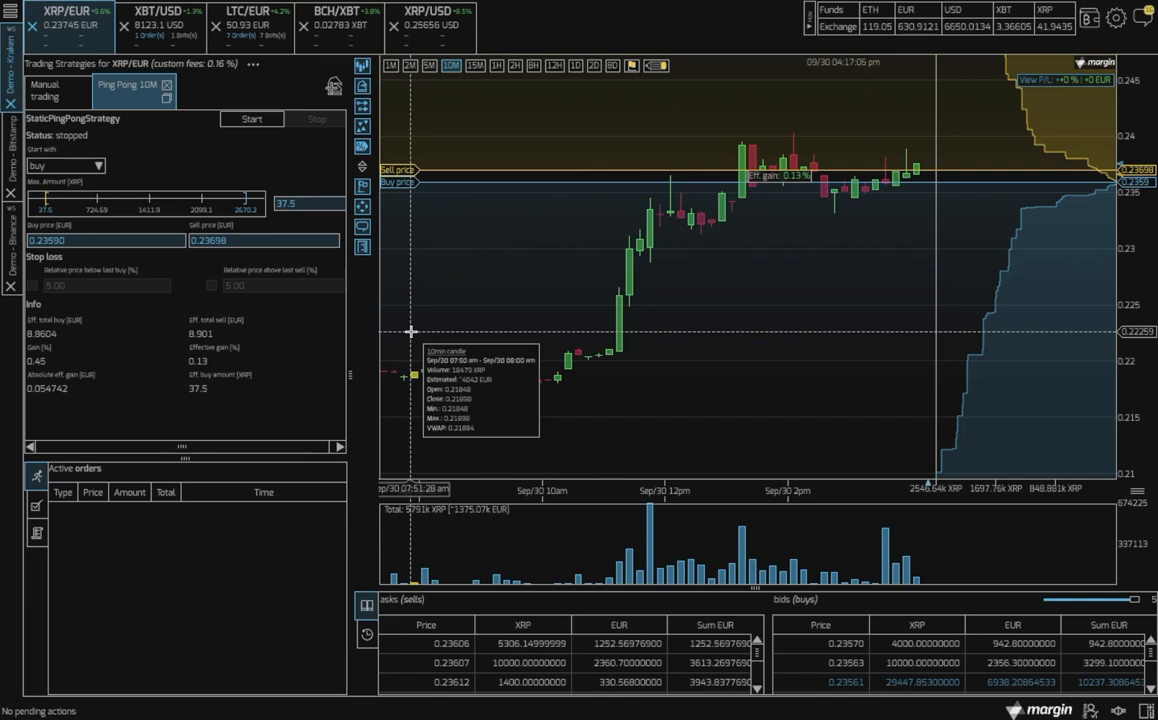
Open the trading fees editor, look through the custom fee settings for Bittrex, Bleutrade, CEX and CoinbasePro, and return to the trading window.
click(253, 64)
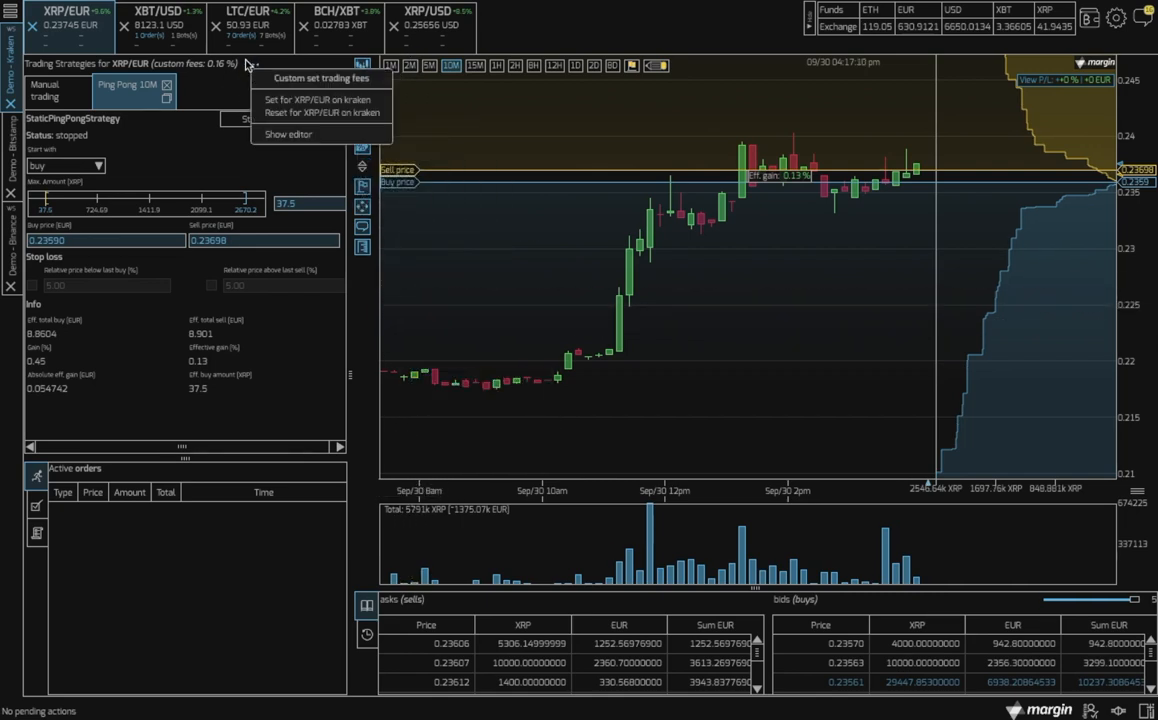
click(312, 139)
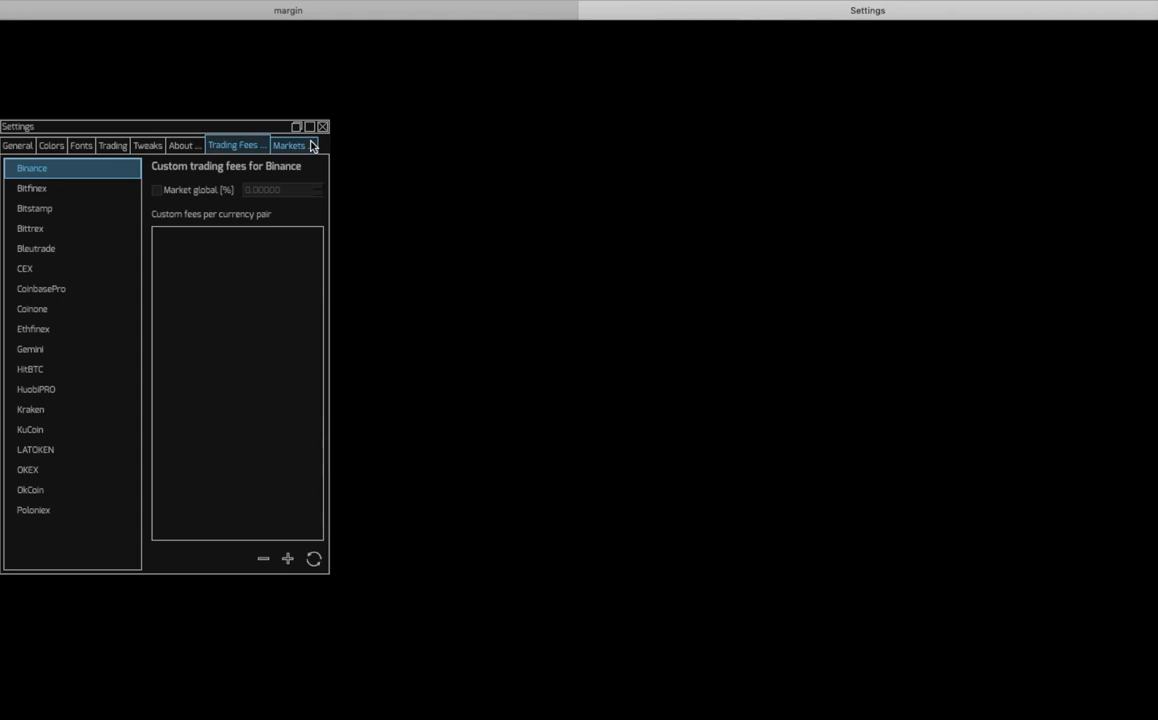
click(86, 229)
click(84, 249)
click(84, 272)
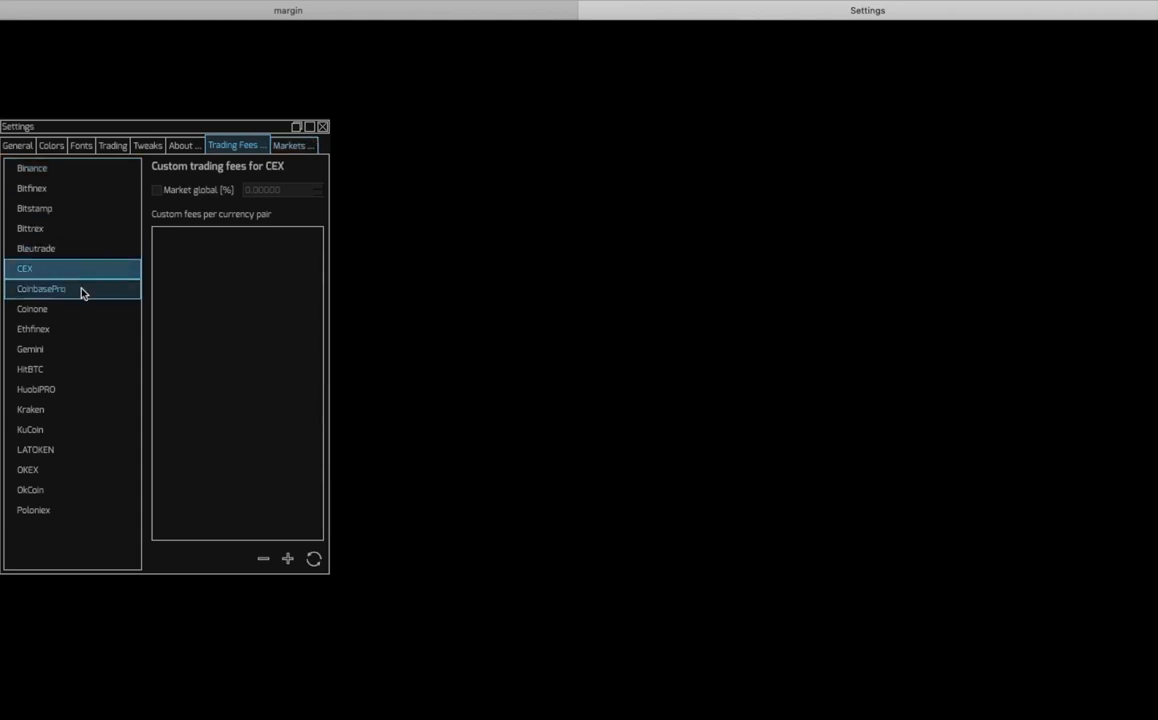
click(83, 290)
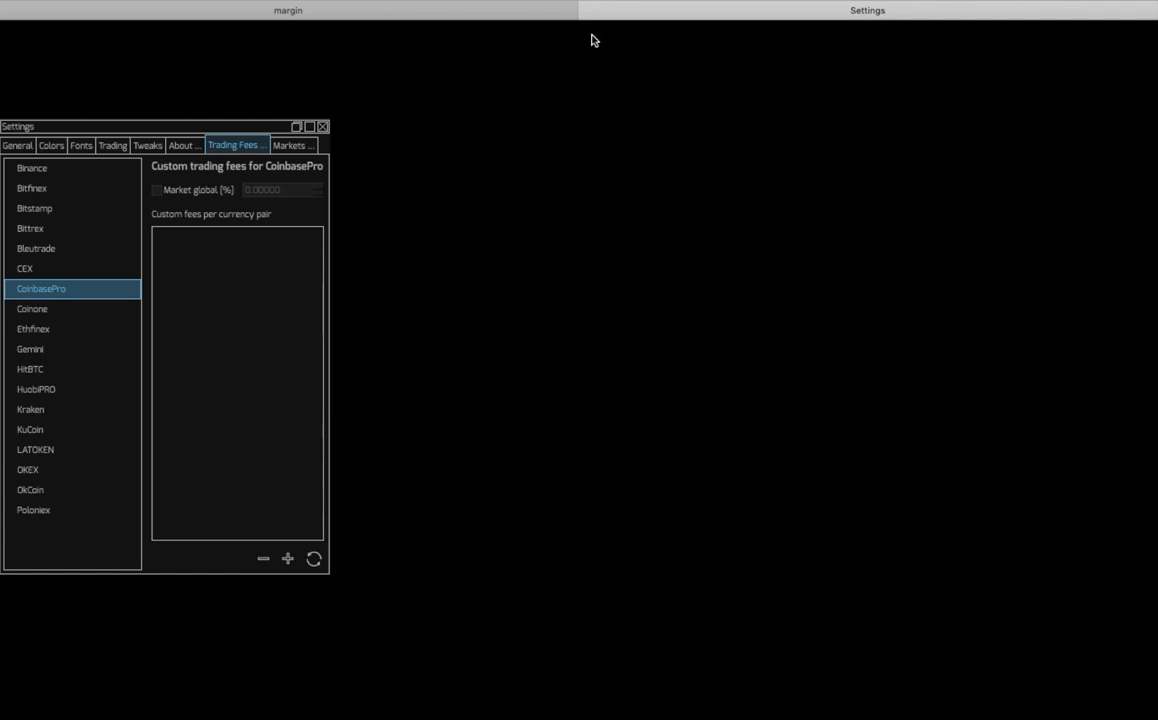
click(587, 12)
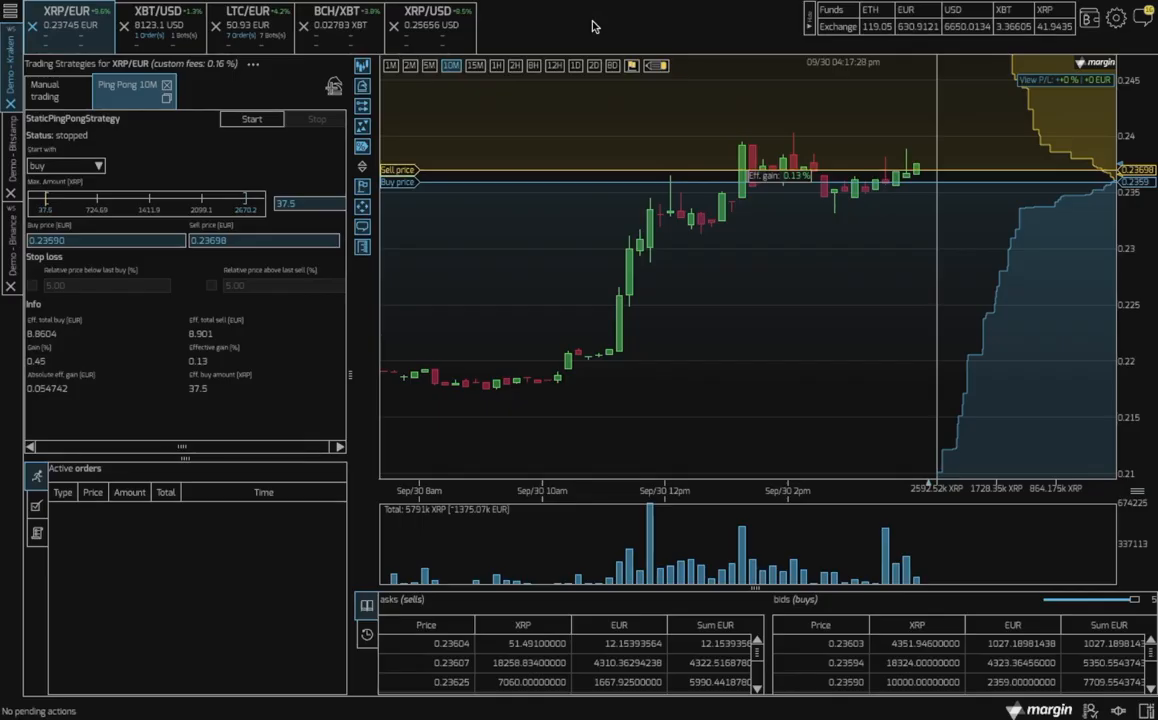
Widen the strategy's price lines to a buy price of 0.23518 and a sell price of 0.23783 EUR.
scroll(561, 339, down, 2)
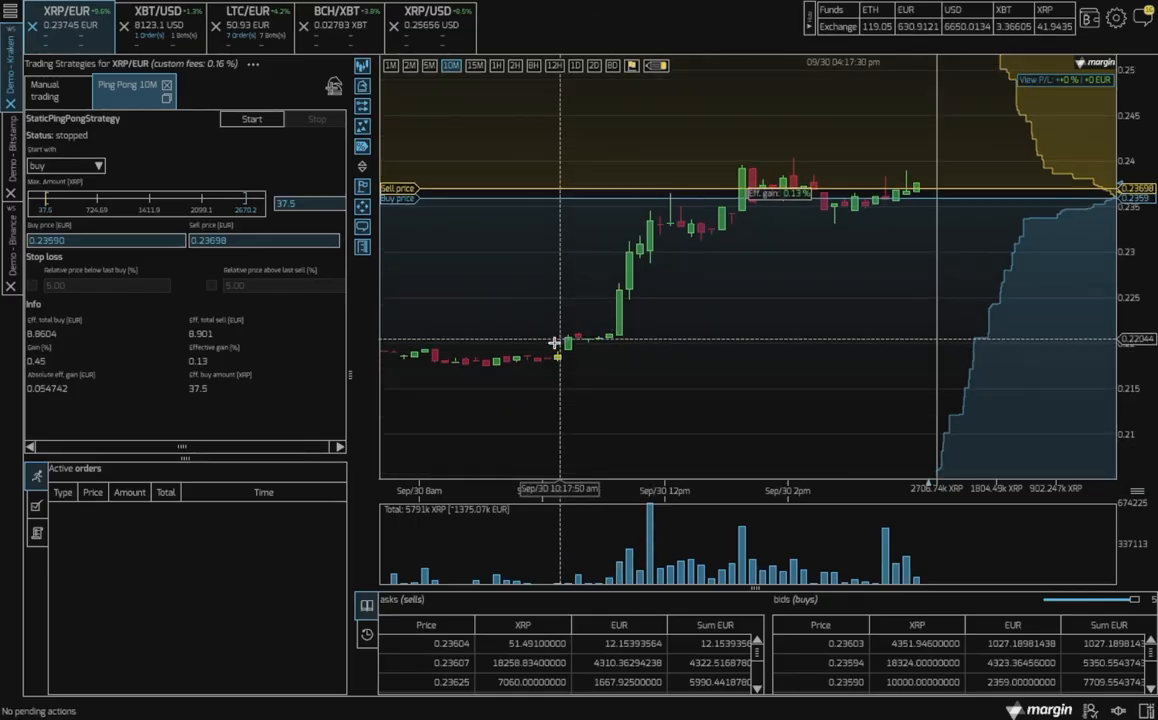
key(b)
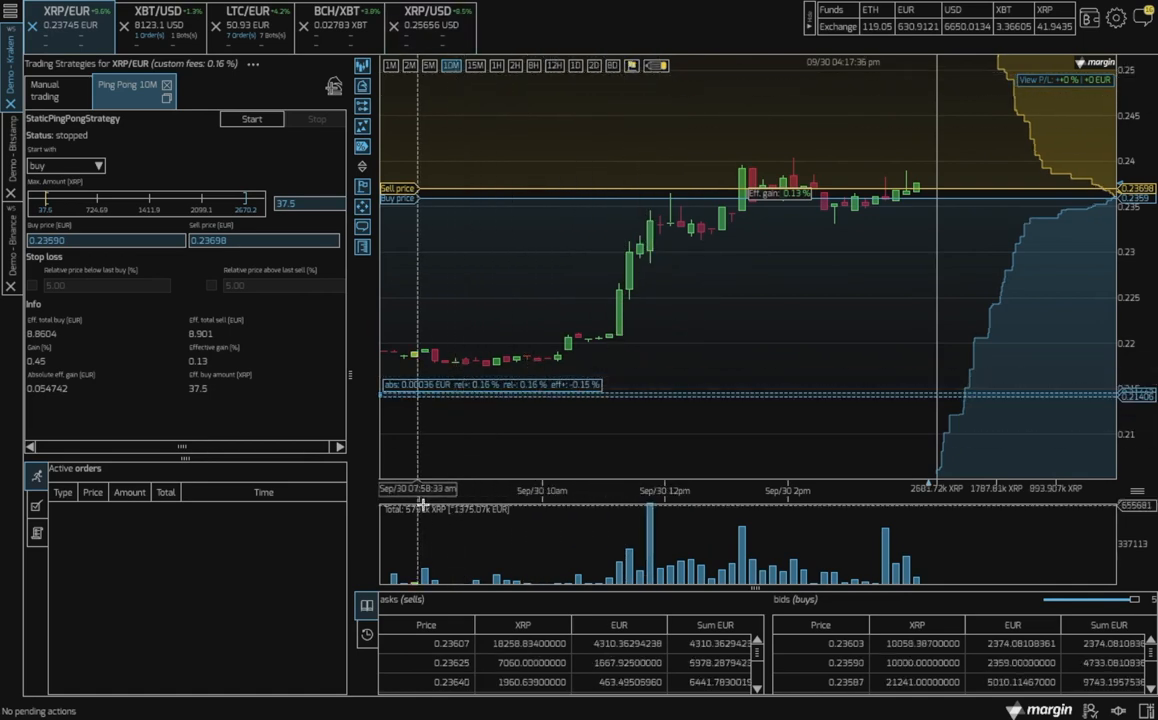
scroll(583, 440, up, 3)
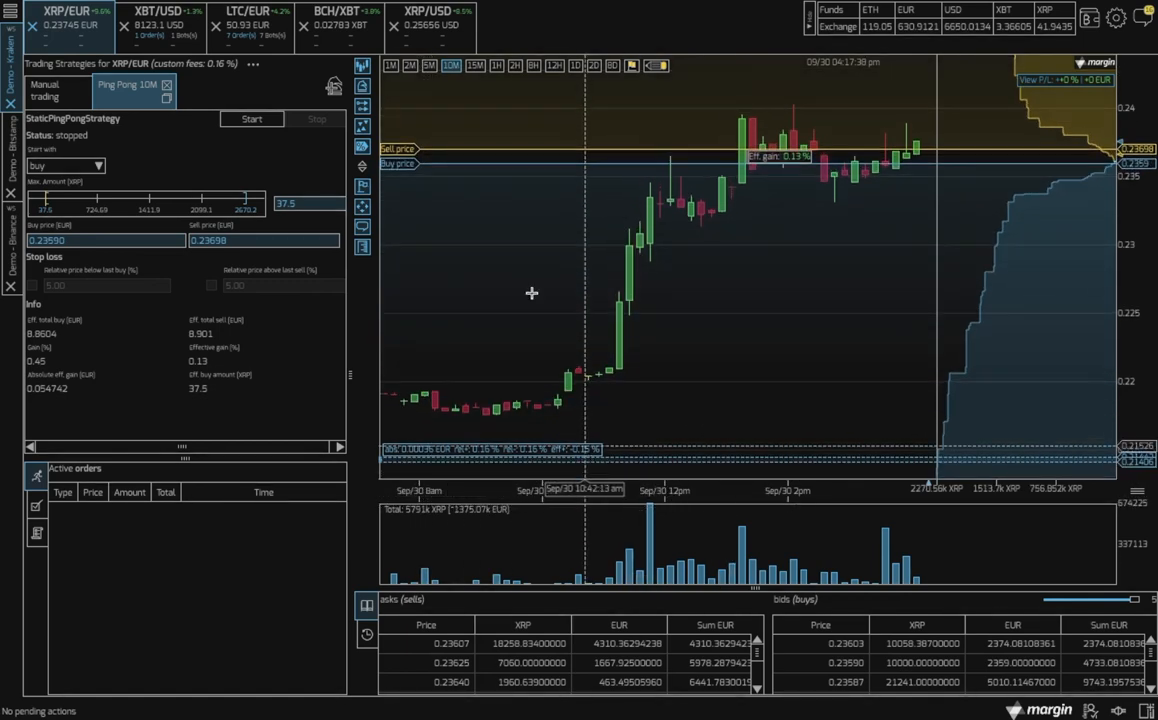
drag(406, 148, 399, 177)
click(459, 256)
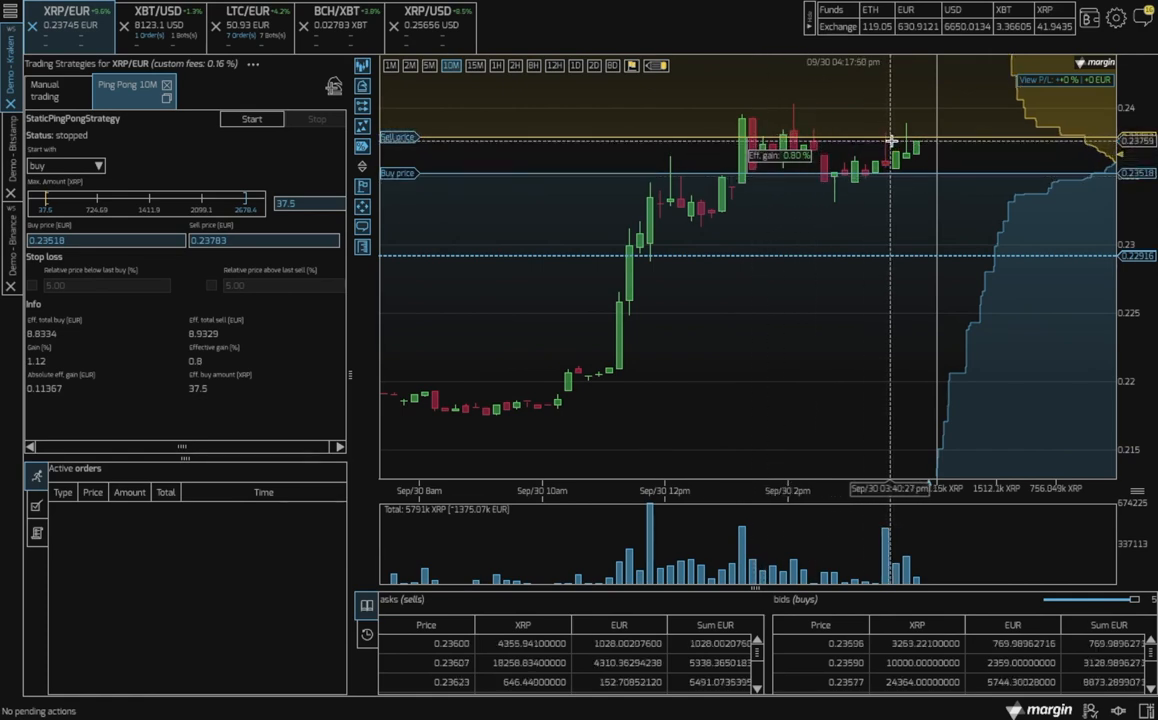
click(839, 323)
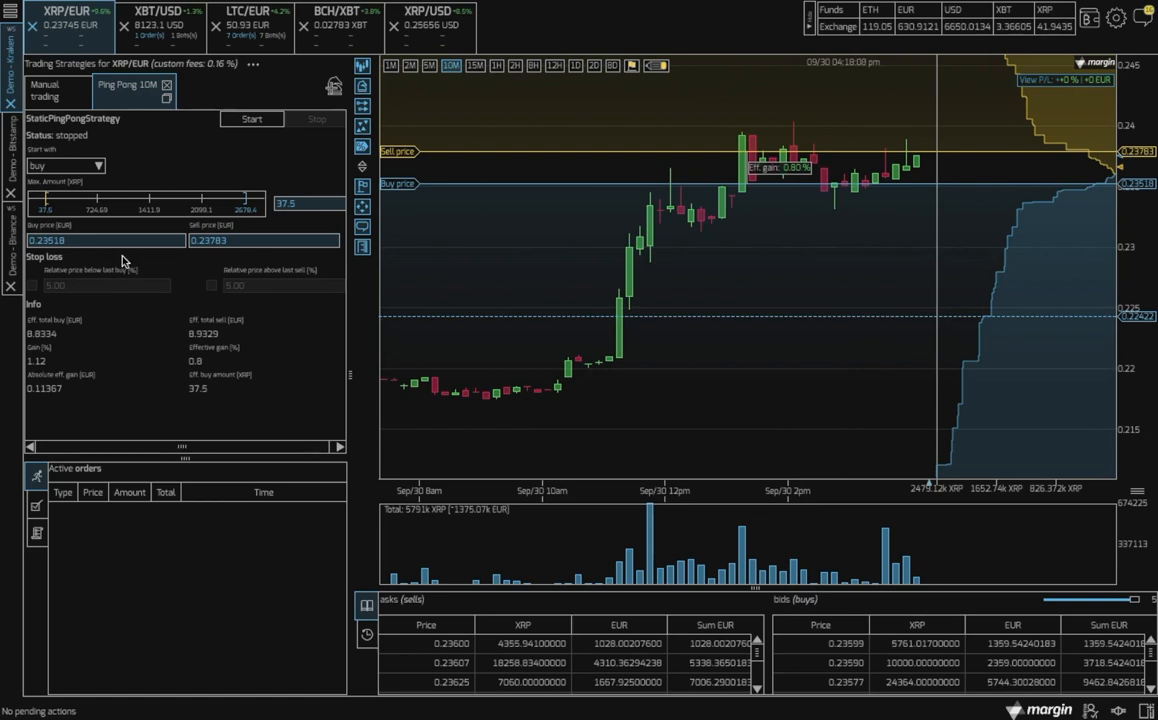
Check the starting side options, keeping buy, and set the maximum amount to about 292.04 XRP.
click(70, 166)
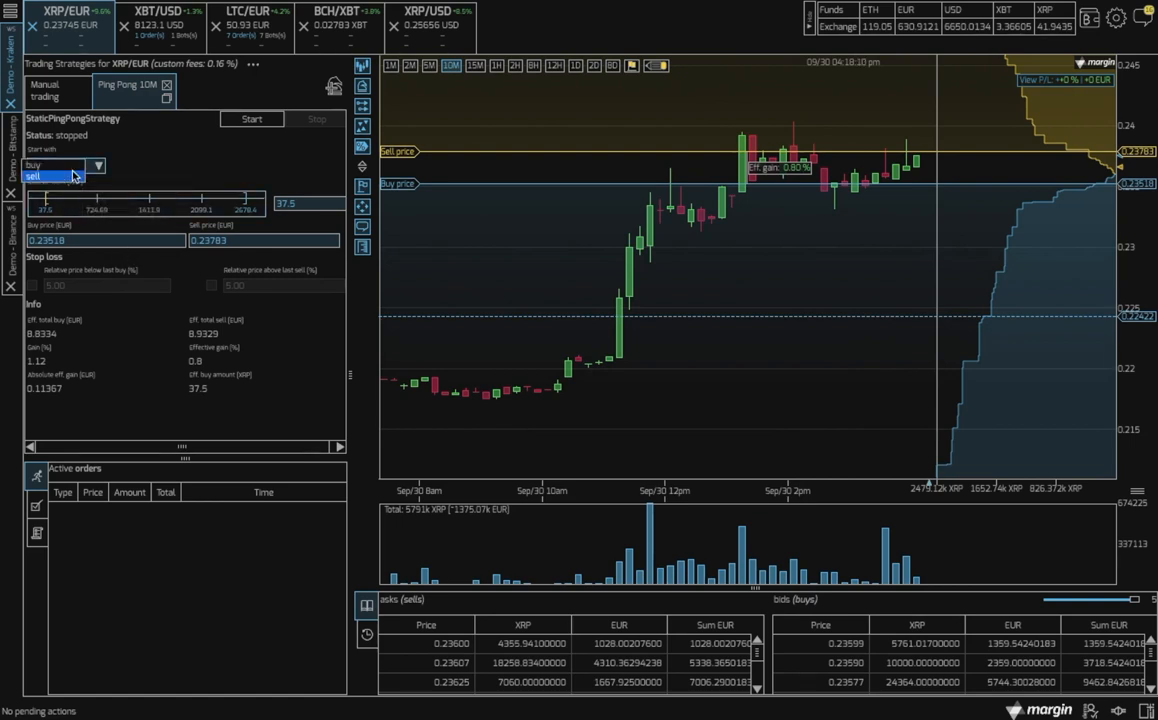
click(169, 163)
drag(45, 204, 66, 204)
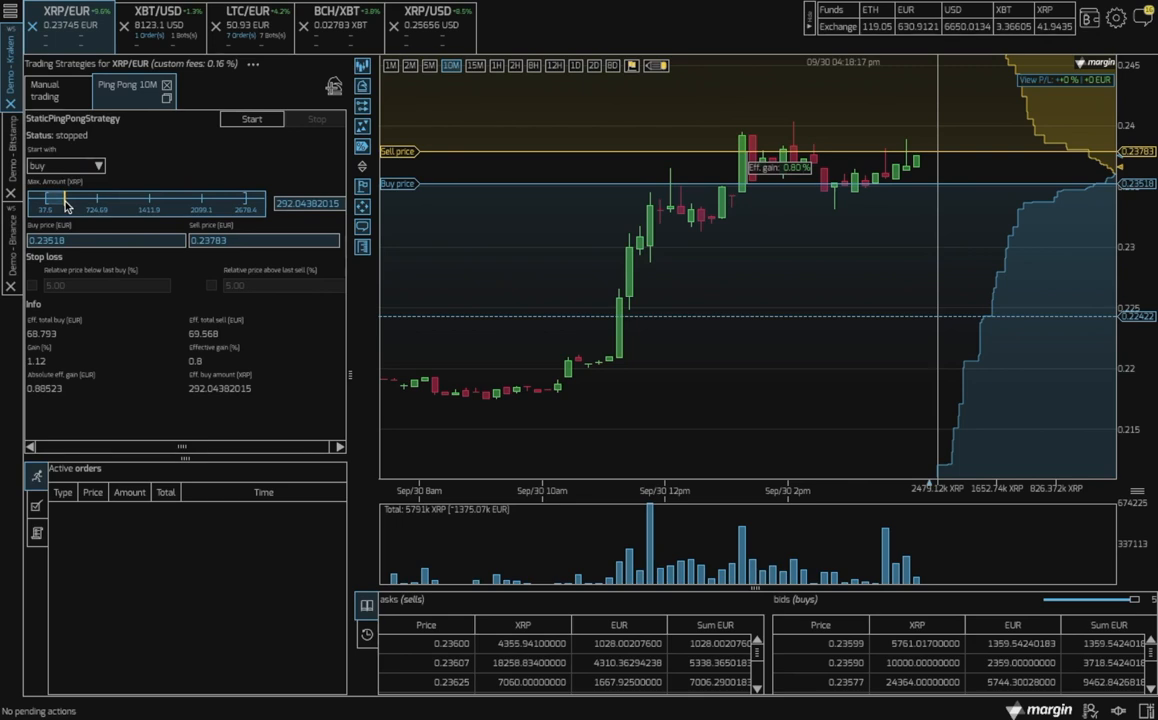
Enable the stop loss below the last buy at 2.06% and start the Ping Pong 10M strategy.
click(18, 285)
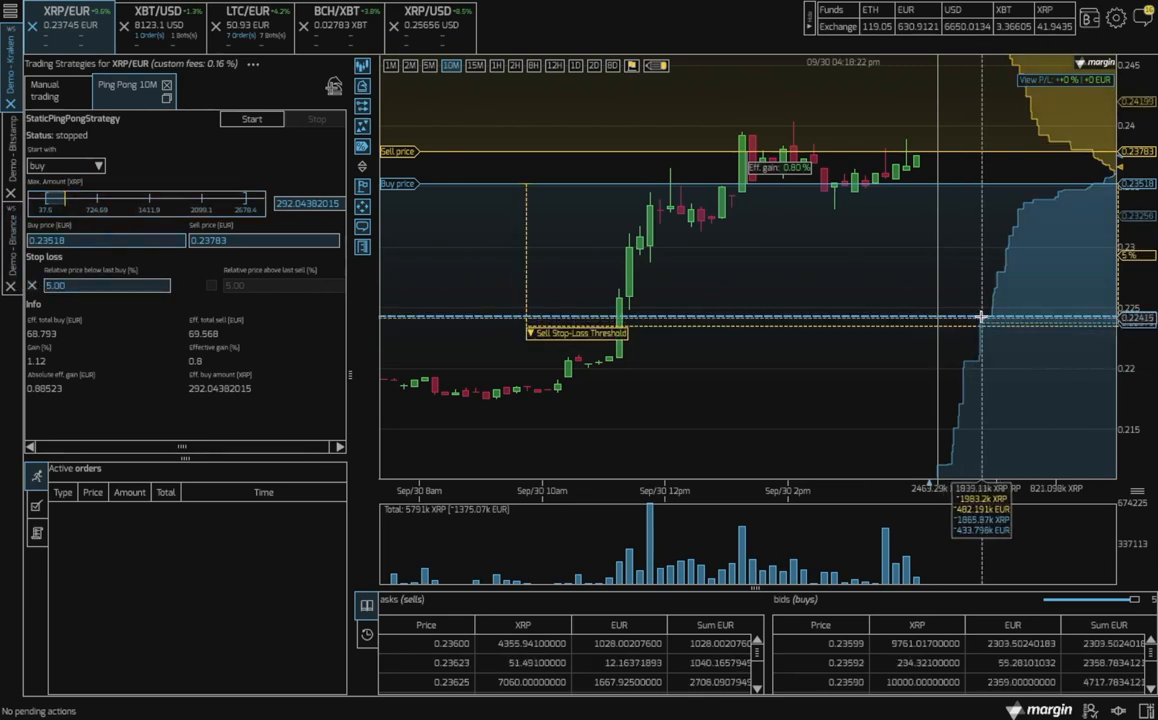
drag(856, 331, 858, 248)
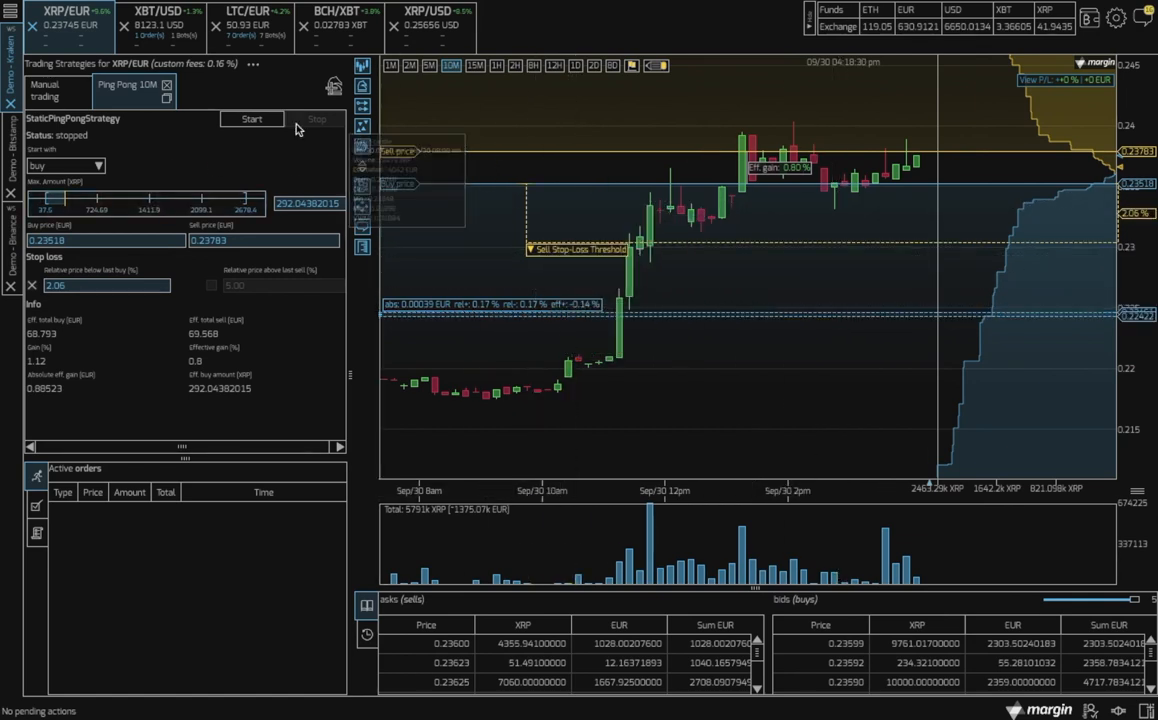
click(261, 122)
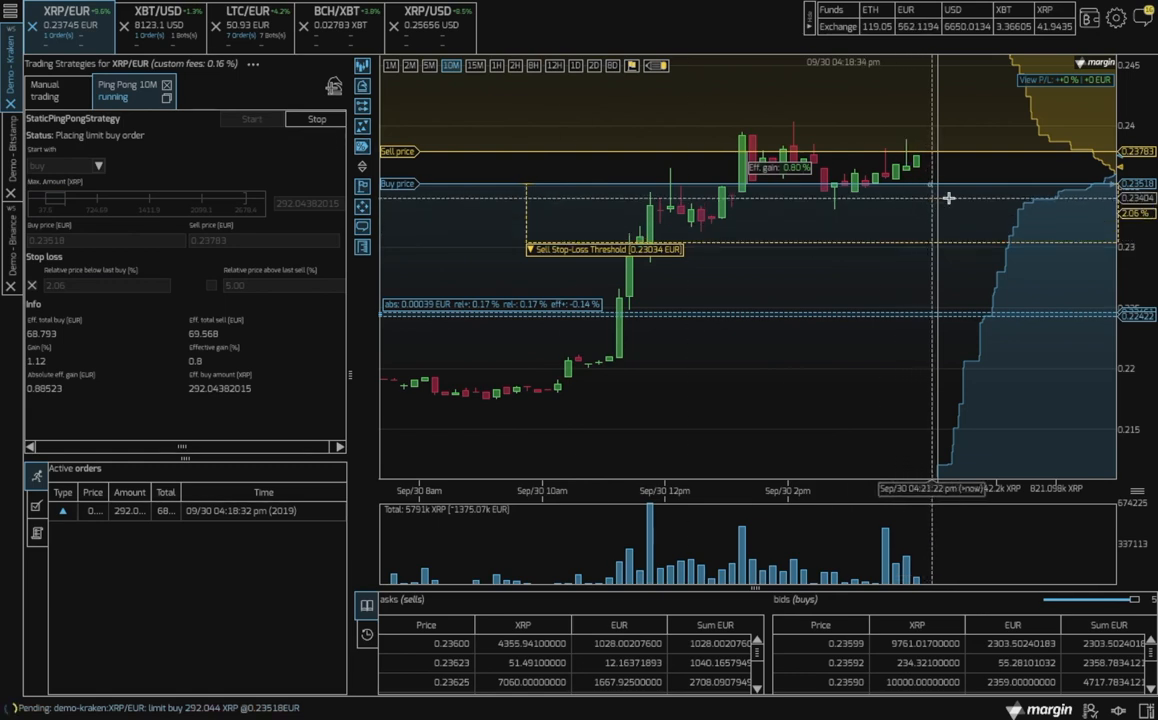
Check the placed buy order on the chart and open the XBT/USD market to view its running strategy.
mouse_move(930, 184)
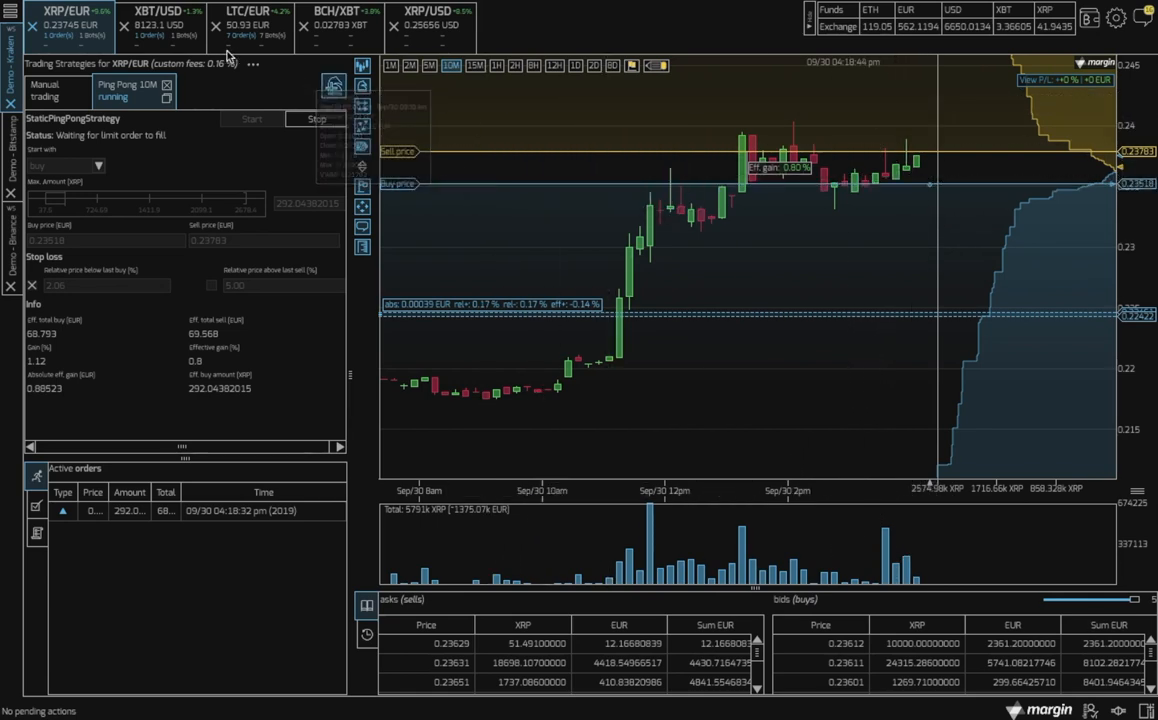
click(172, 39)
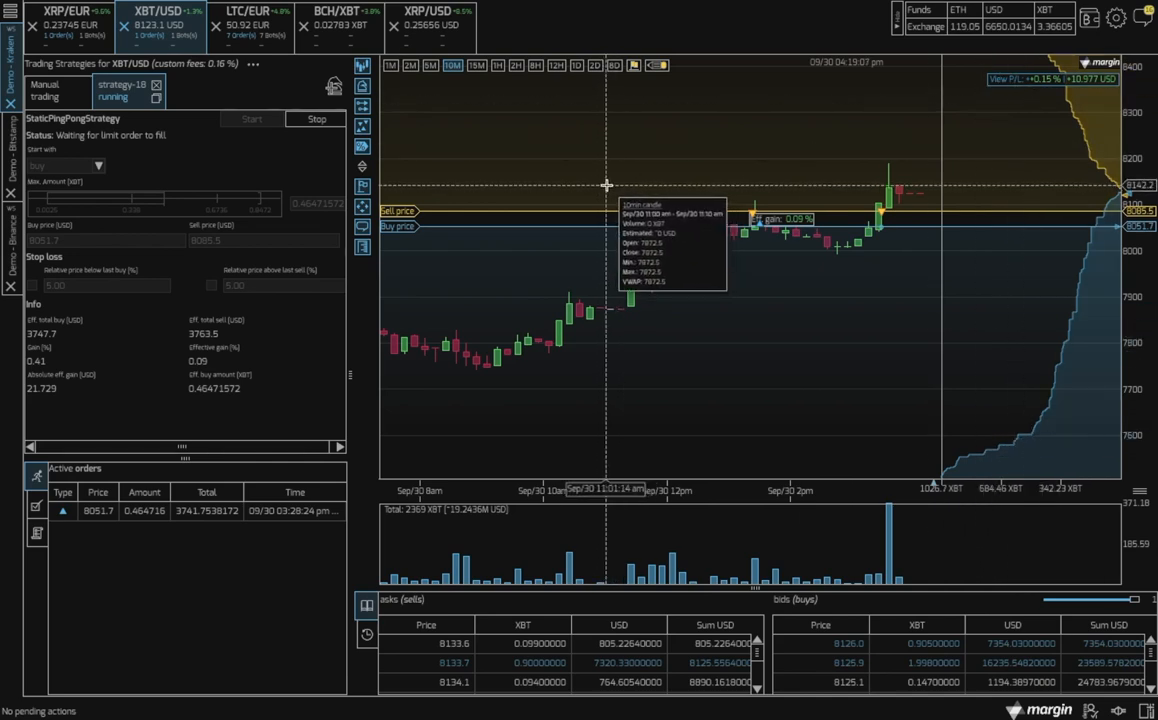
Open the LTC/EUR market and look through its running ping pong strategies one by one, from strategy-18 to strategy-24.
click(250, 37)
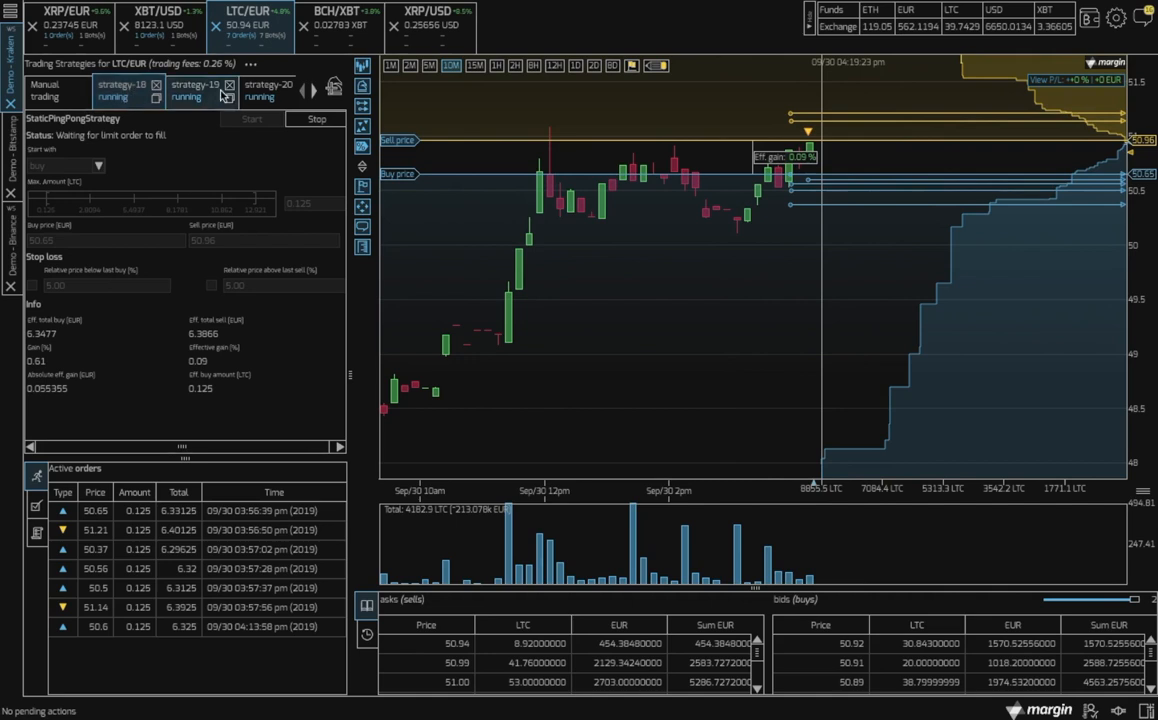
click(192, 98)
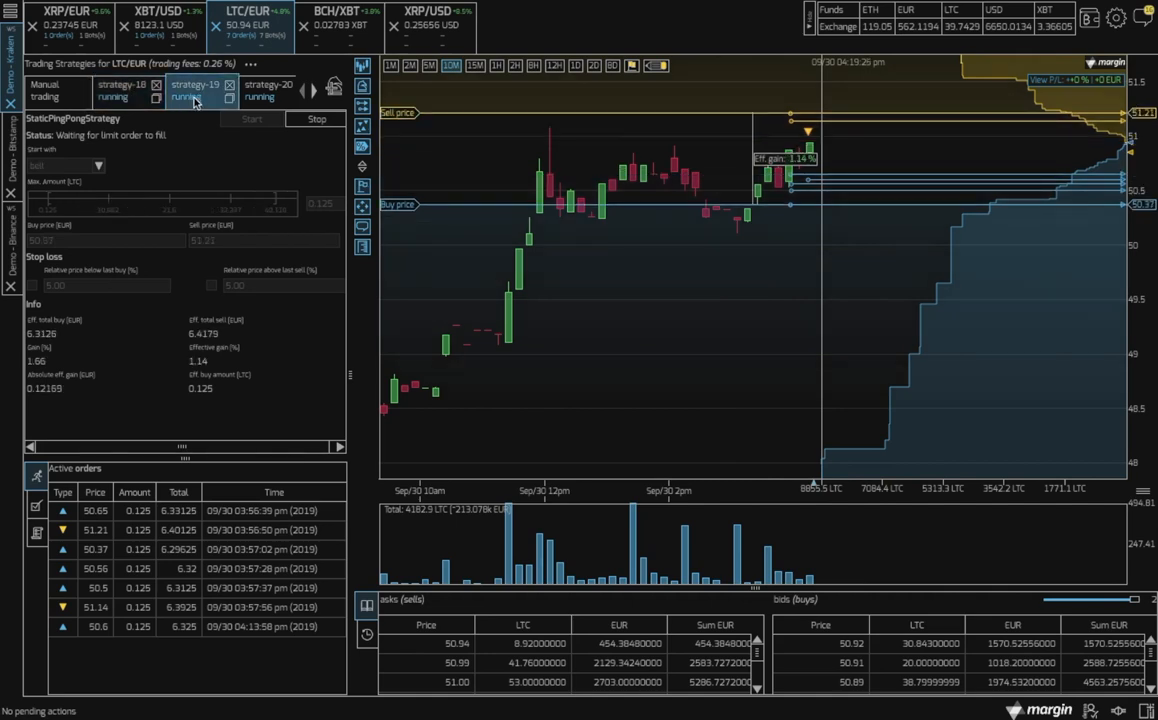
click(256, 96)
click(314, 94)
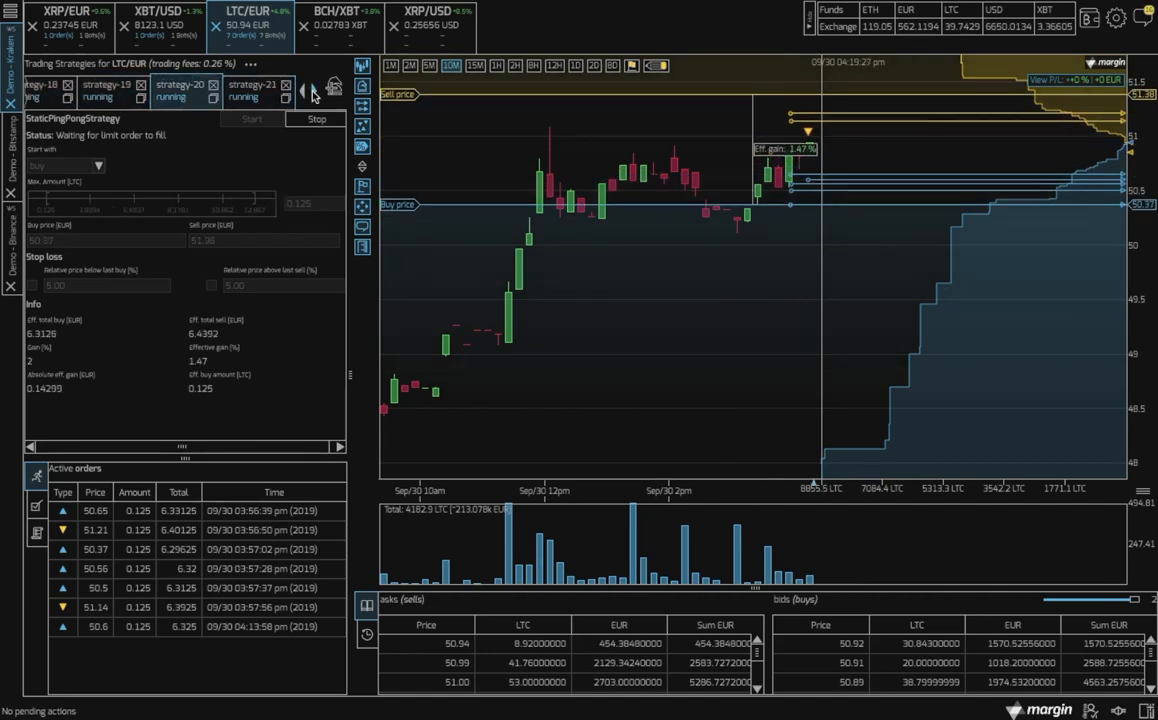
click(314, 94)
click(187, 98)
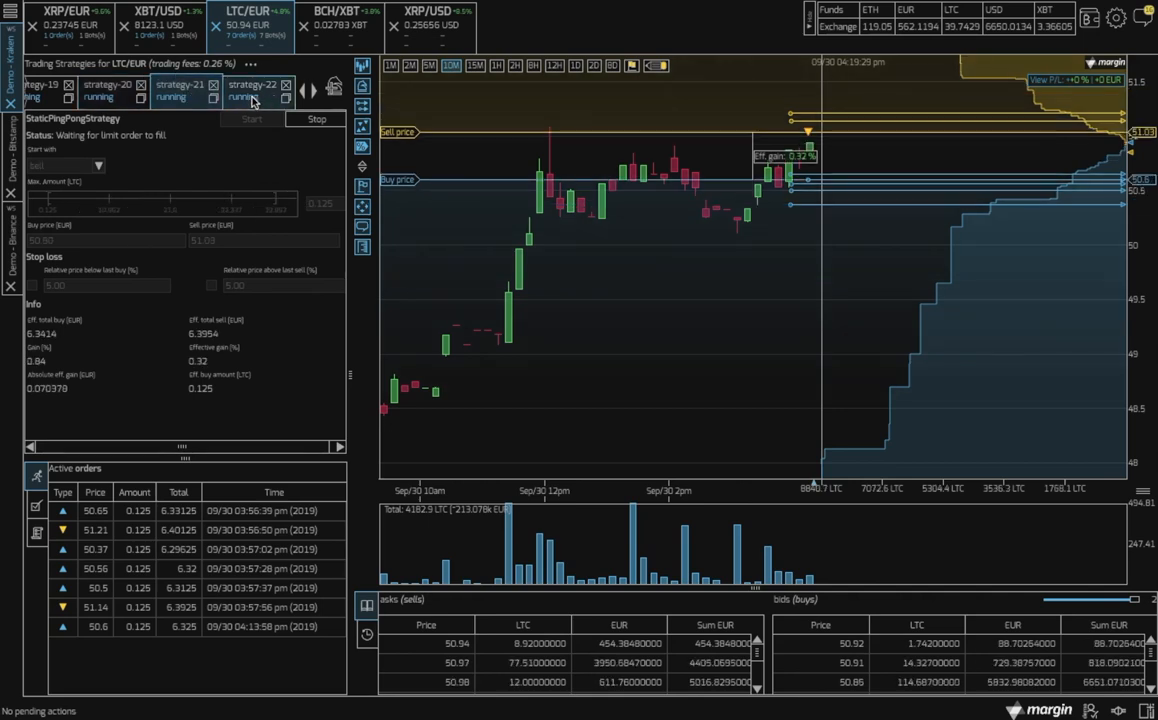
click(243, 97)
click(241, 95)
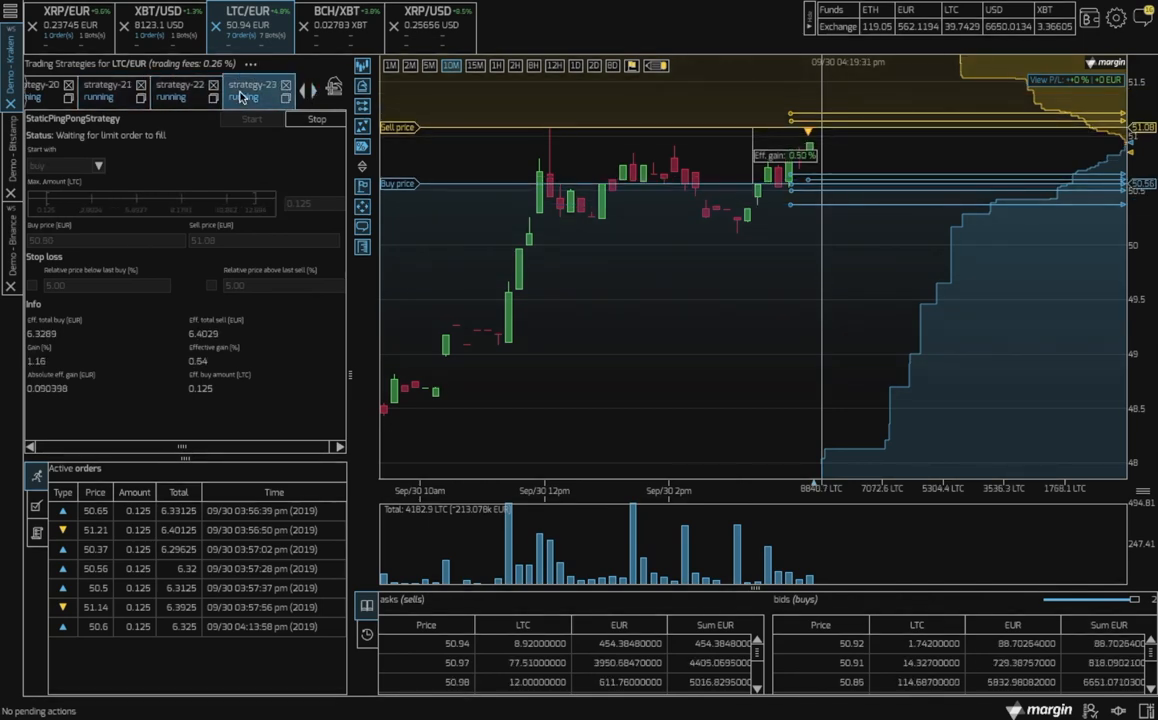
click(253, 95)
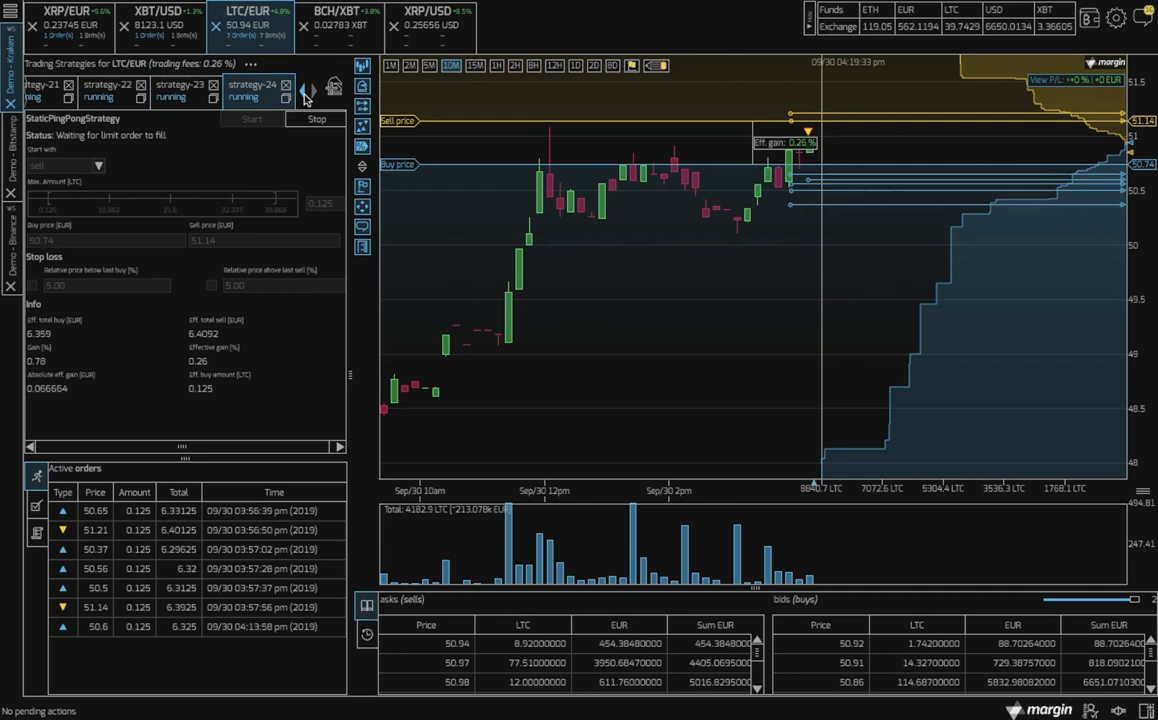